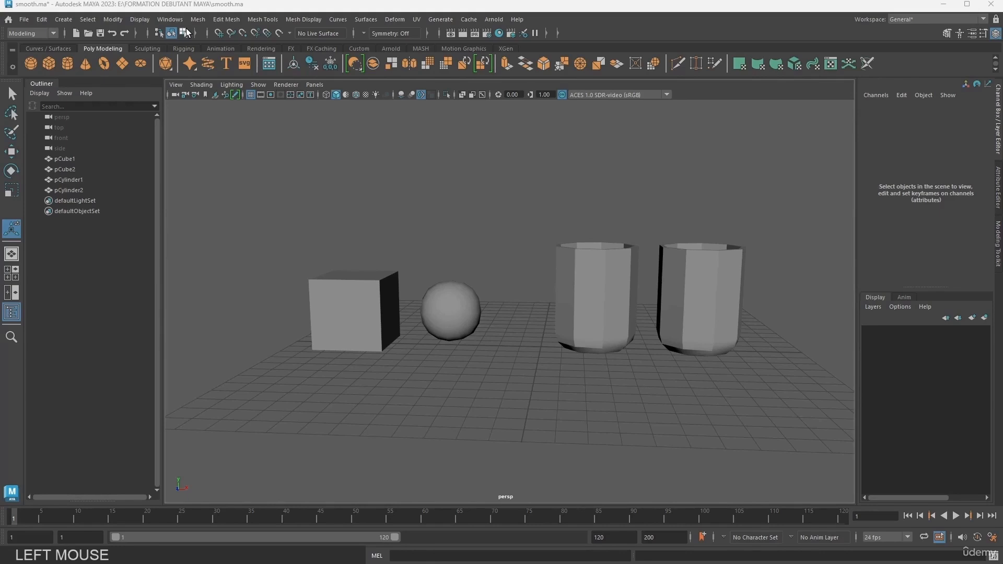
# Examine the plain cube and the rounded second cube from several angles, checking each one by selecting it
pyautogui.keyDown('alt'); pyautogui.moveTo(347, 202); pyautogui.dragTo(310, 202); pyautogui.keyUp('alt')
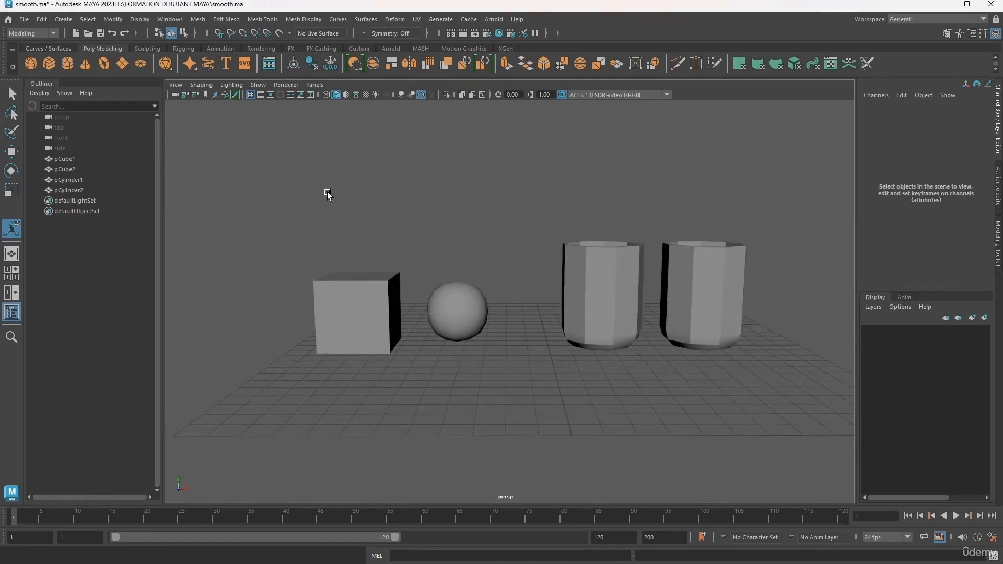
pyautogui.keyDown('alt'); pyautogui.moveTo(258, 263); pyautogui.dragTo(302, 269); pyautogui.keyUp('alt')
pyautogui.keyDown('alt'); pyautogui.moveTo(303, 269); pyautogui.dragTo(334, 277, button='right'); pyautogui.keyUp('alt')
pyautogui.click(324, 303)
pyautogui.click(262, 253)
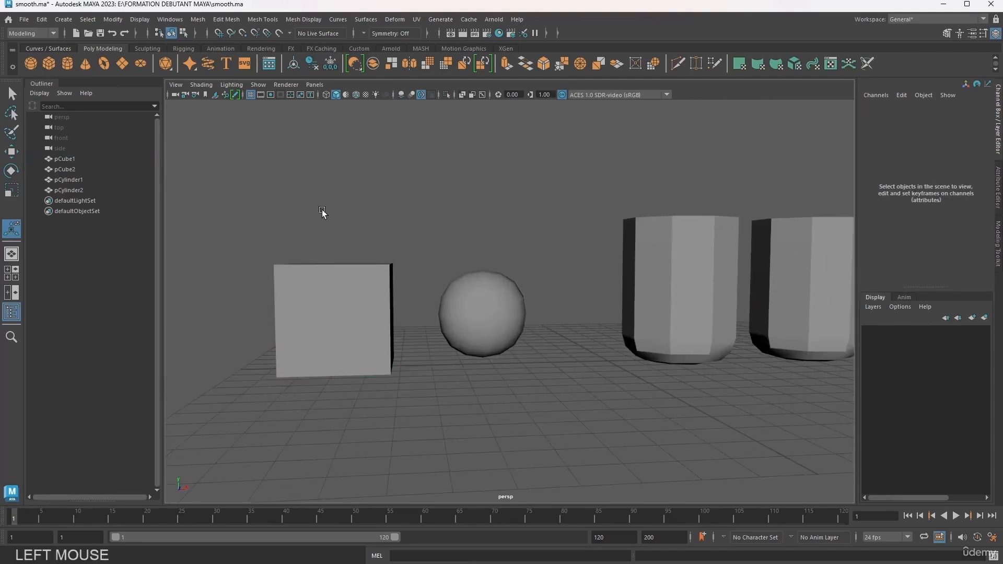
pyautogui.keyDown('alt'); pyautogui.moveTo(322, 210); pyautogui.dragTo(383, 231); pyautogui.keyUp('alt')
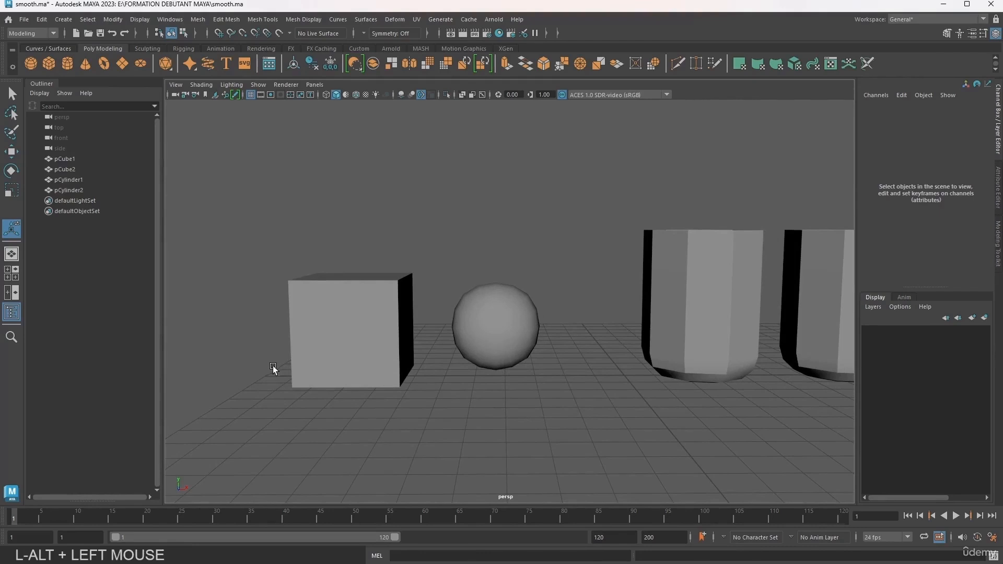
pyautogui.click(341, 322)
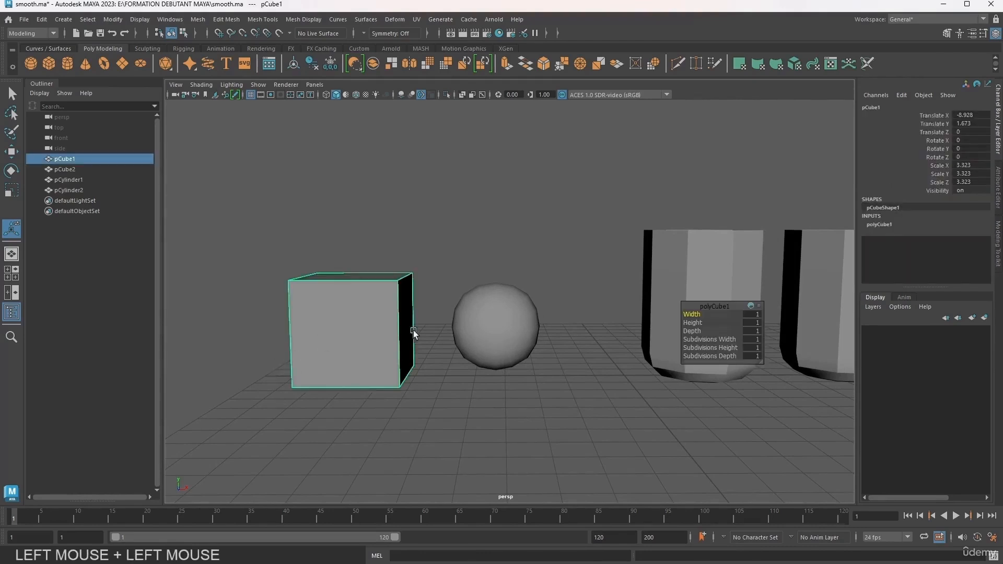
pyautogui.click(478, 321)
pyautogui.click(429, 242)
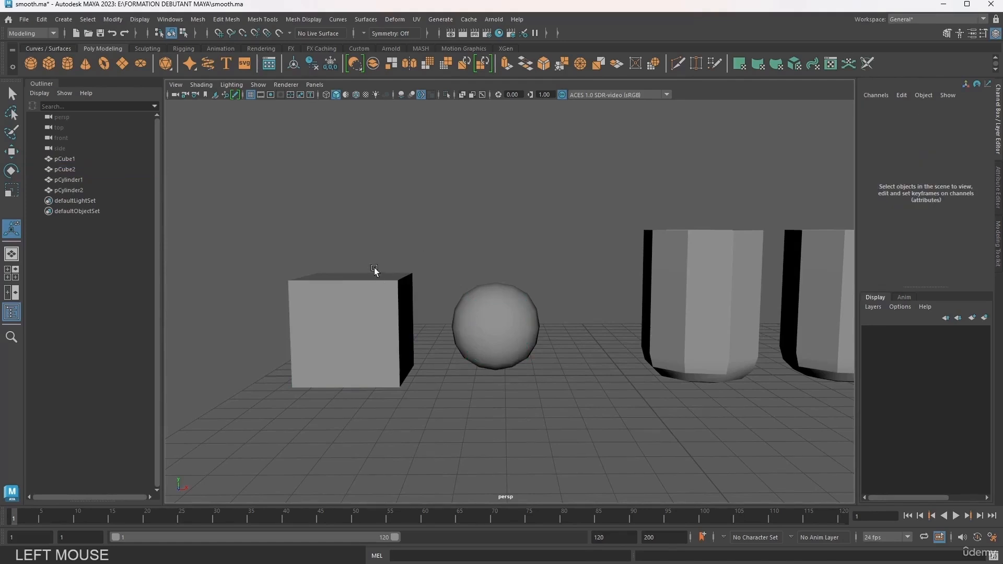
# Toggle the second cube's smooth mesh preview off and on to compare it with the plain cube, leaving it smoothed
pyautogui.keyDown('alt'); pyautogui.moveTo(477, 287); pyautogui.dragTo(383, 265, button='right'); pyautogui.keyUp('alt')
pyautogui.keyDown('alt'); pyautogui.moveTo(383, 264); pyautogui.dragTo(392, 264); pyautogui.keyUp('alt')
pyautogui.keyDown('alt'); pyautogui.moveTo(392, 264); pyautogui.dragTo(454, 290, button='right'); pyautogui.keyUp('alt')
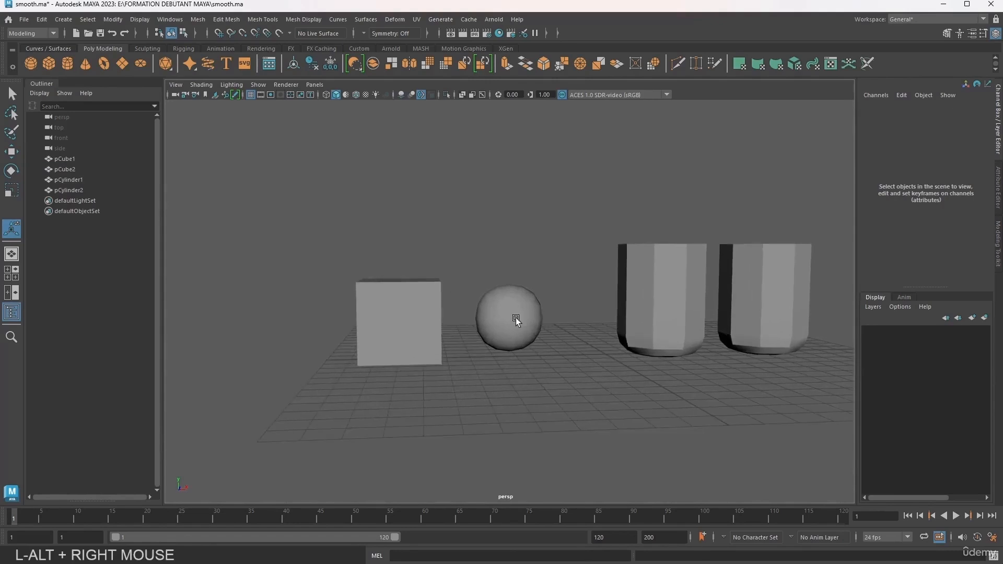
pyautogui.click(491, 316)
pyautogui.press('1')
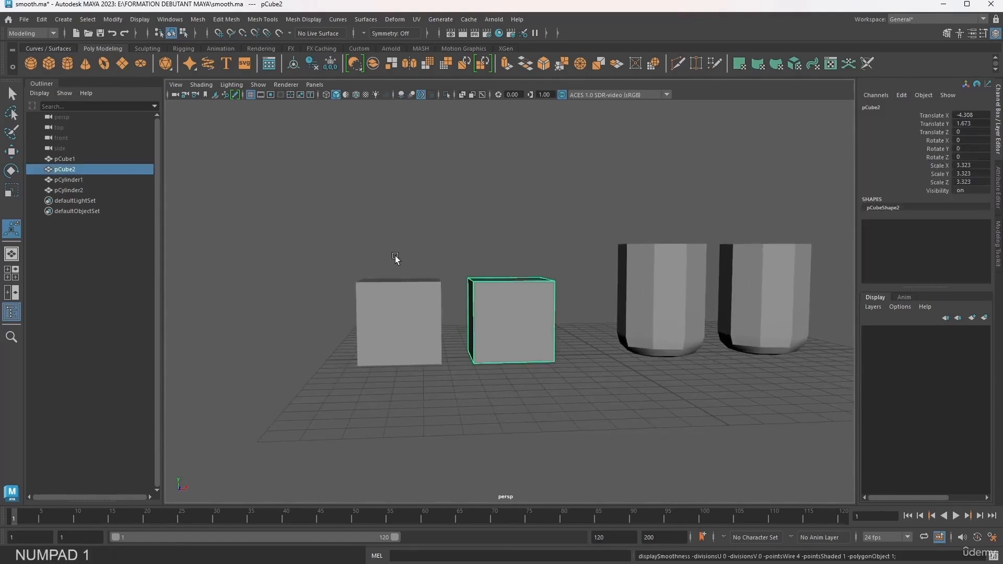
pyautogui.press('3')
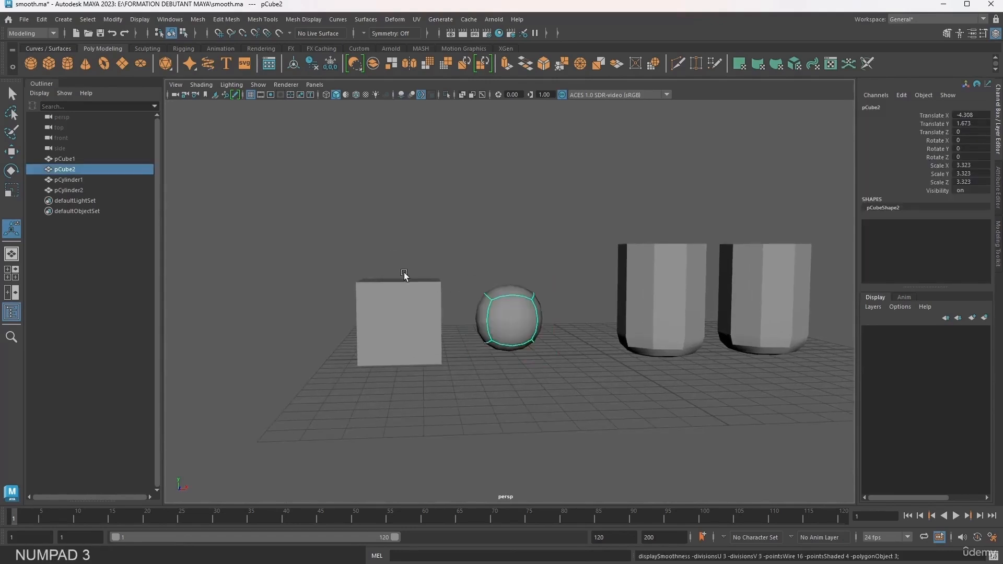
pyautogui.press('1')
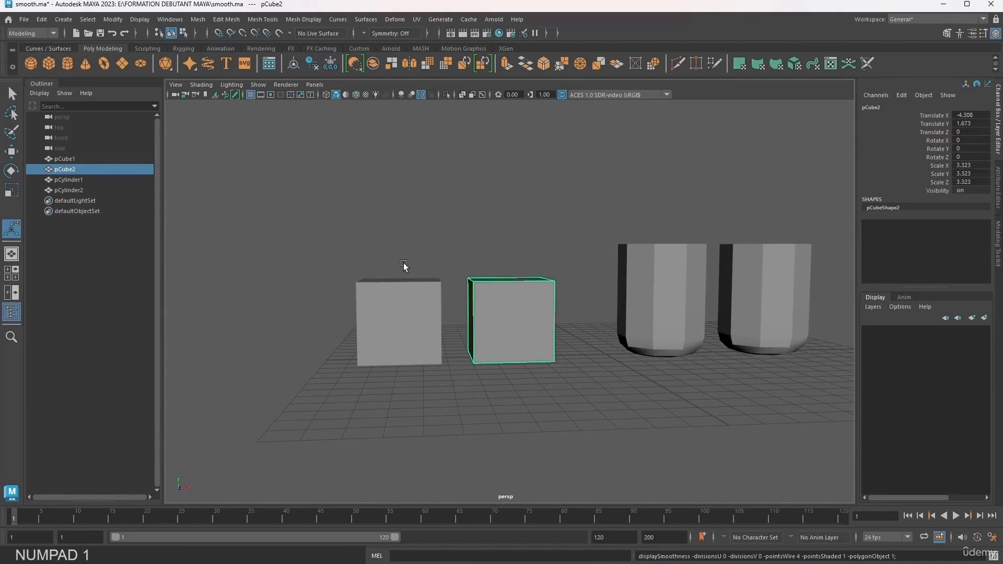
pyautogui.keyDown('alt'); pyautogui.moveTo(403, 262); pyautogui.dragTo(354, 247, button='middle'); pyautogui.keyUp('alt')
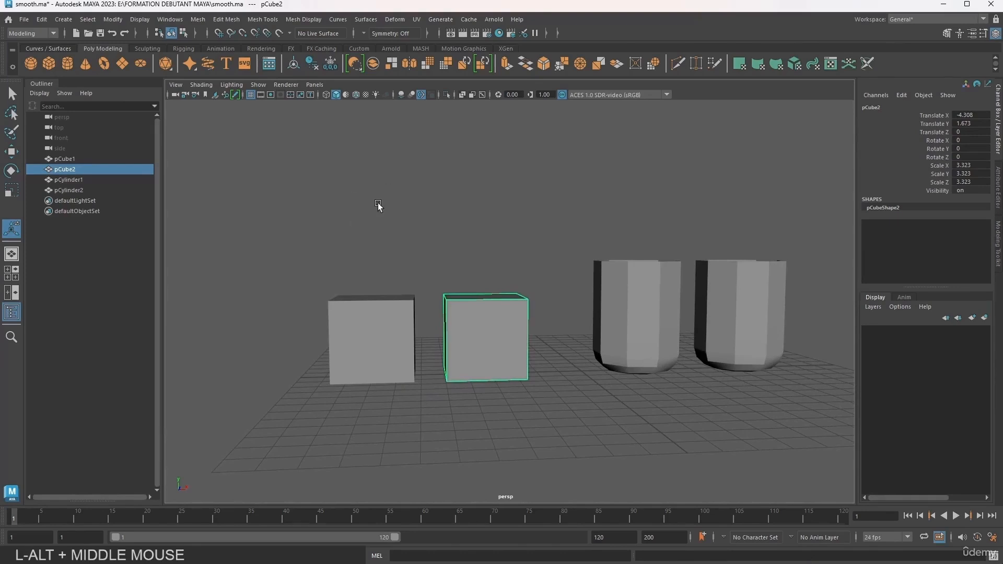
pyautogui.keyDown('alt'); pyautogui.moveTo(378, 206); pyautogui.dragTo(367, 265); pyautogui.keyUp('alt')
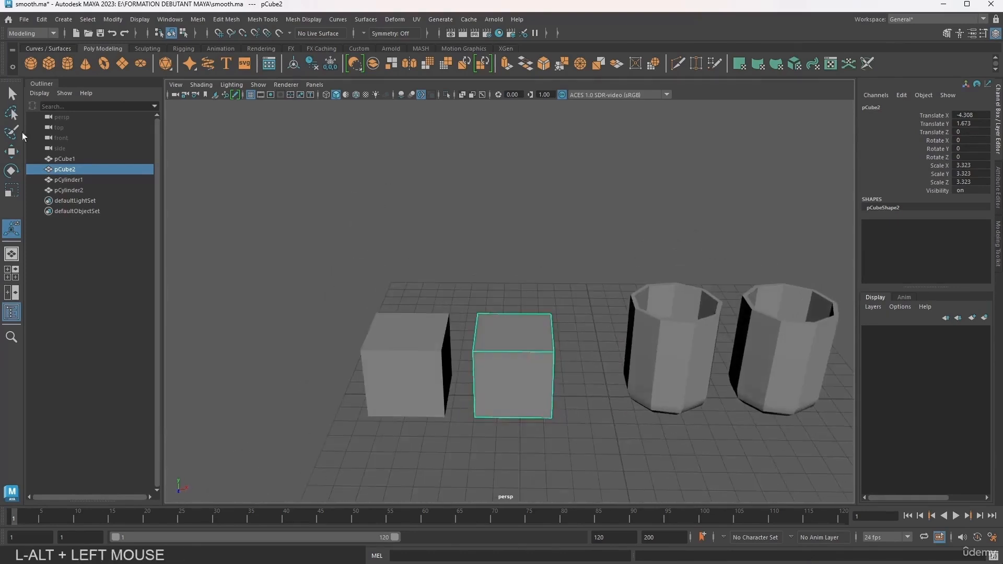
pyautogui.press('3')
pyautogui.click(335, 225)
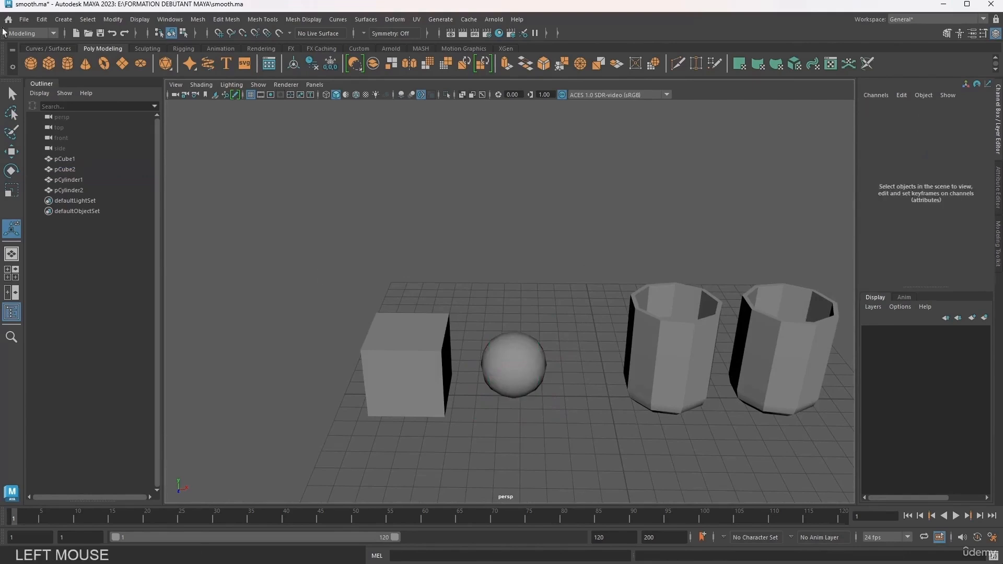
# Create a polygon cylinder and move it to about X -1.25, Y 1.93, between the smoothed cube and the first cup shape
pyautogui.click(67, 64)
pyautogui.press('w')
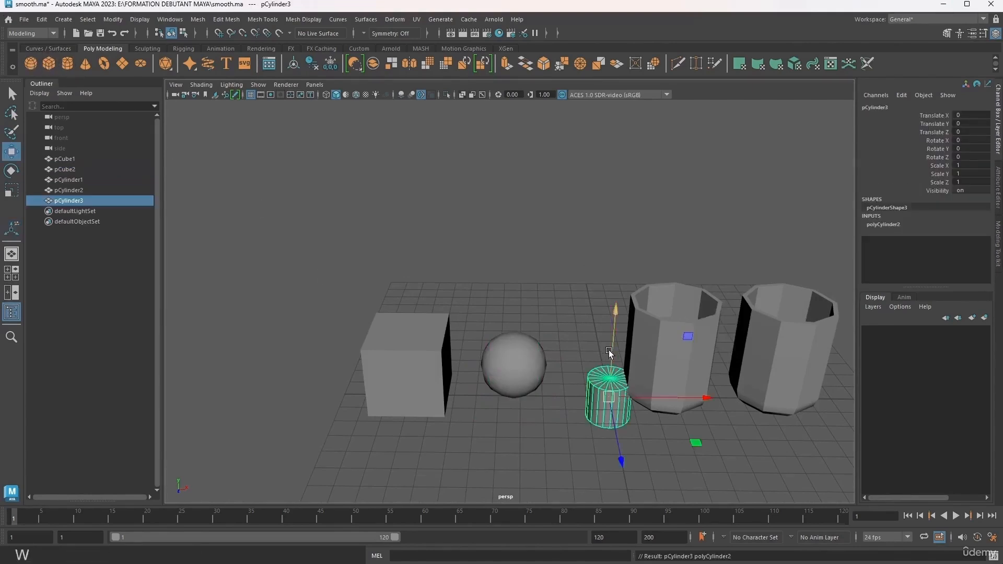
pyautogui.moveTo(614, 374); pyautogui.dragTo(637, 348)
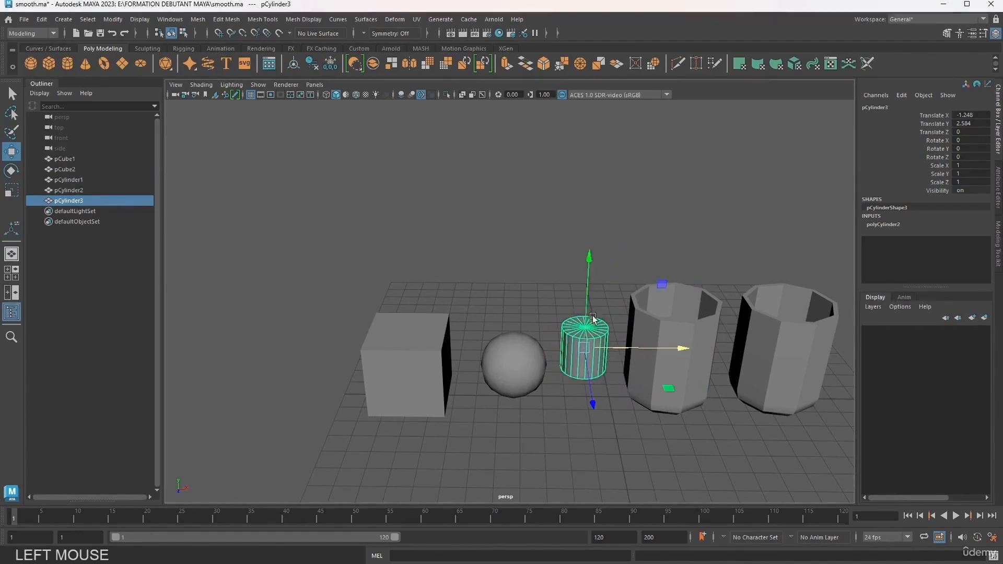
pyautogui.moveTo(588, 314); pyautogui.dragTo(566, 324)
pyautogui.press('f')
pyautogui.scroll(-4, 462, 271)
pyautogui.click(425, 233)
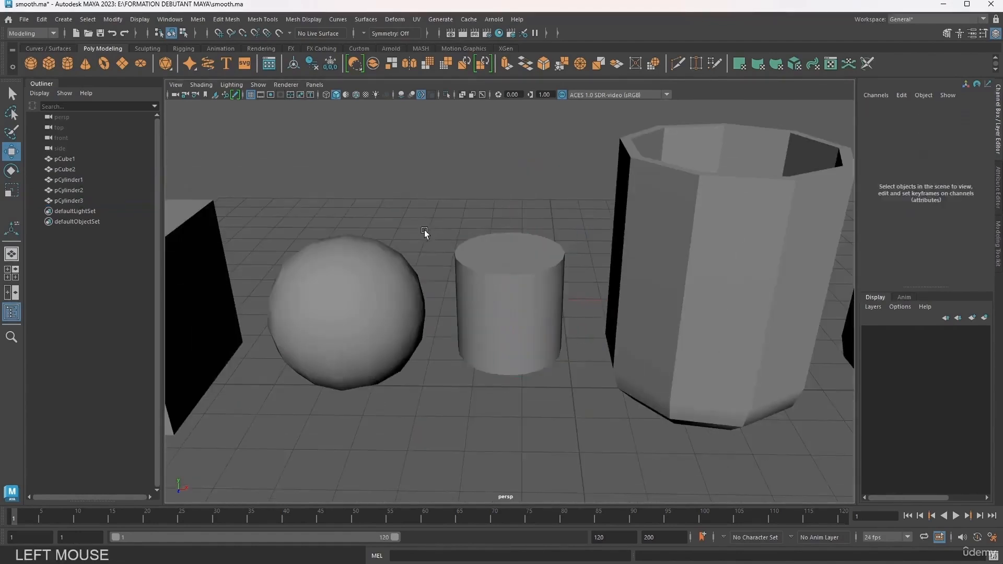
# Inspect the new cylinder up close in smooth mesh preview and restore its unsmoothed display
pyautogui.click(470, 279)
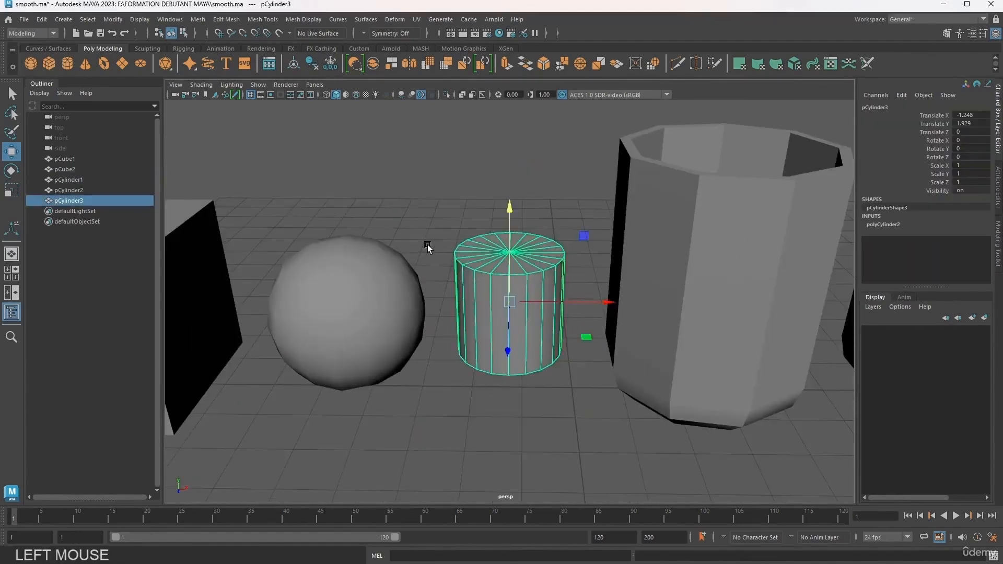
pyautogui.press('3')
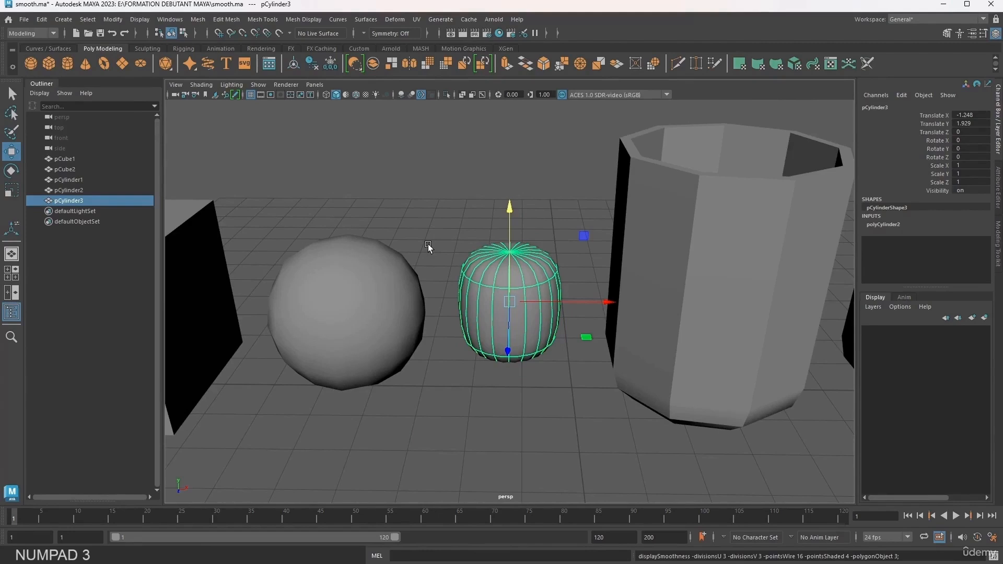
pyautogui.keyDown('alt'); pyautogui.moveTo(408, 224); pyautogui.dragTo(447, 260, button='middle'); pyautogui.keyUp('alt')
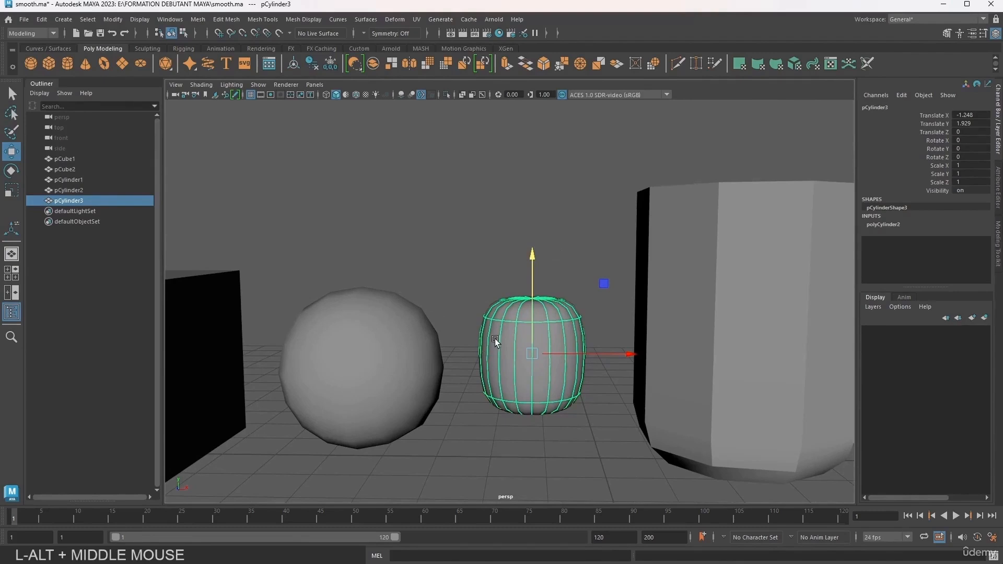
pyautogui.click(460, 343)
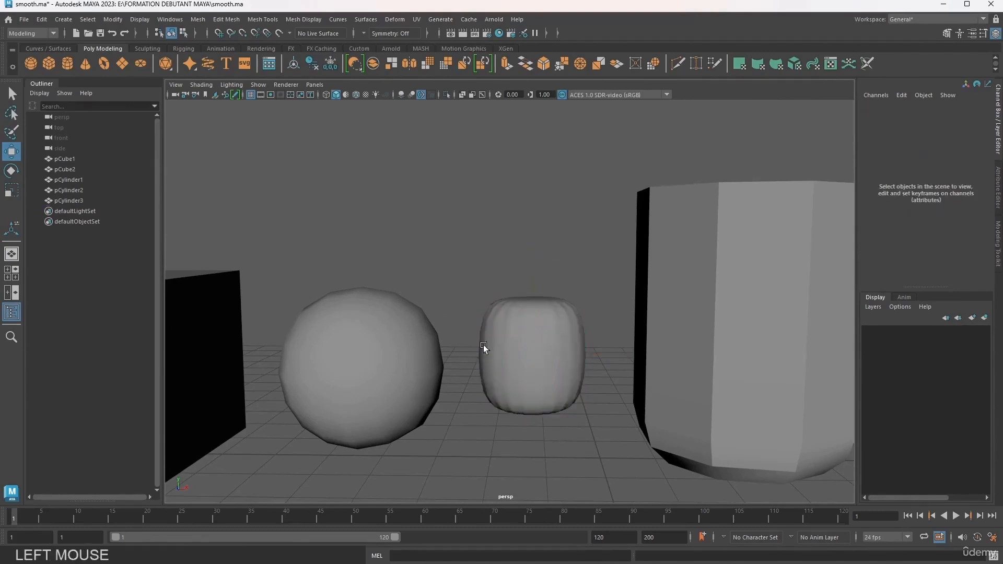
pyautogui.scroll(5, 484, 346)
pyautogui.click(511, 388)
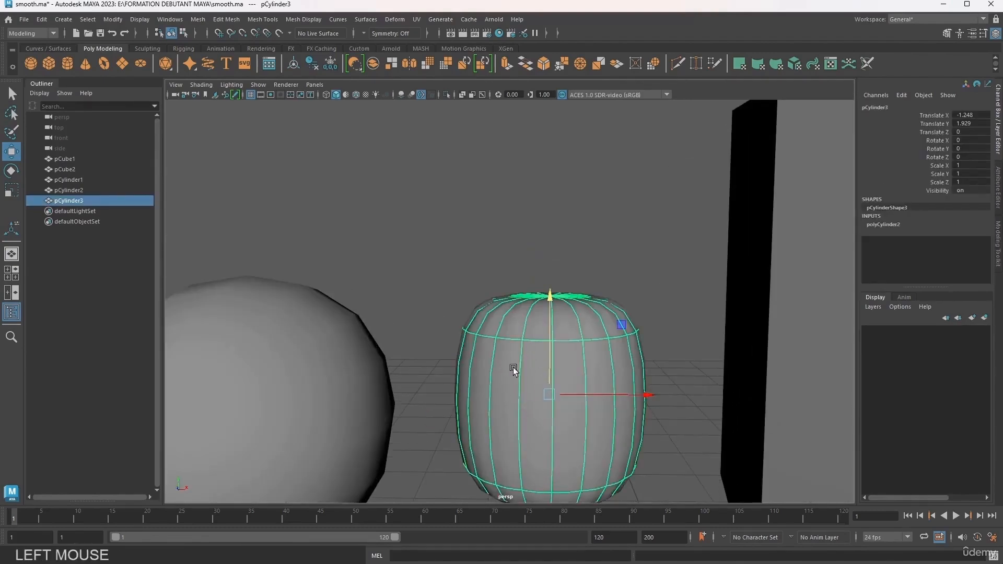
pyautogui.press('1')
# Compare the edges of the plain cube with those of the smoothed cube from different angles
pyautogui.click(258, 312)
pyautogui.keyDown('alt'); pyautogui.moveTo(258, 313); pyautogui.dragTo(573, 222, button='middle'); pyautogui.keyUp('alt')
pyautogui.keyDown('alt'); pyautogui.moveTo(573, 222); pyautogui.dragTo(556, 287); pyautogui.keyUp('alt')
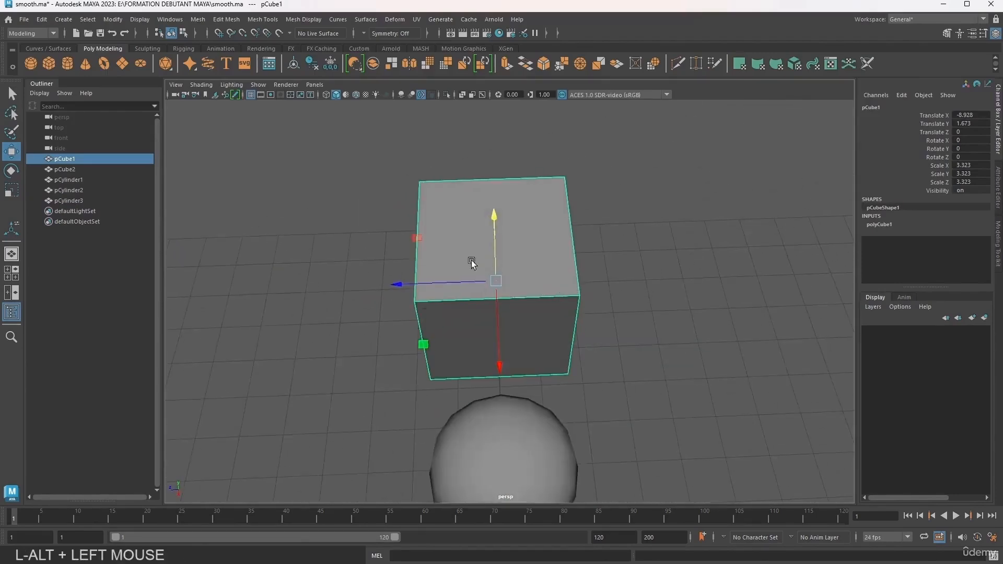
pyautogui.keyDown('alt'); pyautogui.moveTo(473, 259); pyautogui.dragTo(575, 296); pyautogui.keyUp('alt')
pyautogui.keyDown('alt'); pyautogui.moveTo(576, 296); pyautogui.dragTo(399, 287, button='middle'); pyautogui.keyUp('alt')
pyautogui.keyDown('alt'); pyautogui.moveTo(398, 287); pyautogui.dragTo(534, 309, button='right'); pyautogui.keyUp('alt')
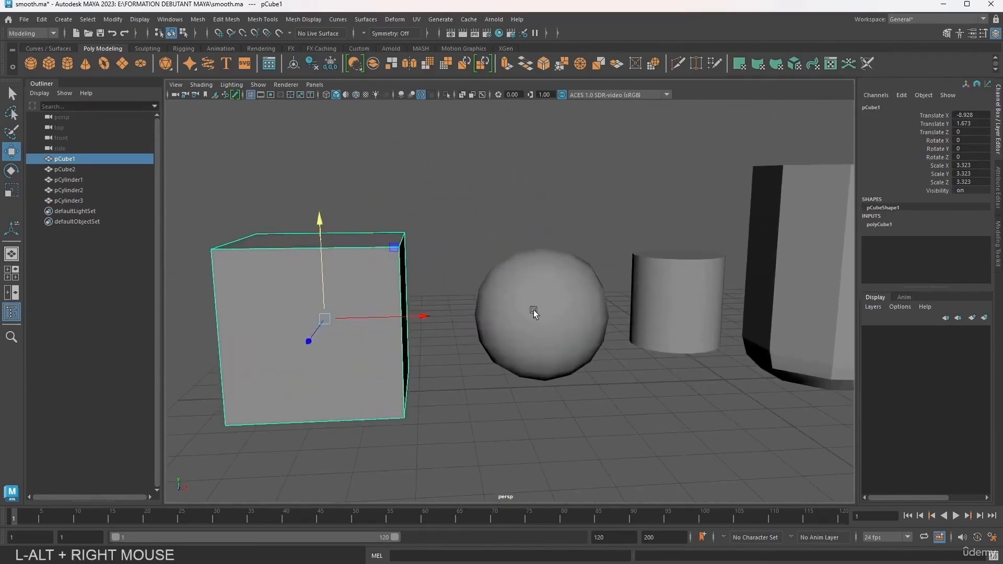
pyautogui.click(519, 300)
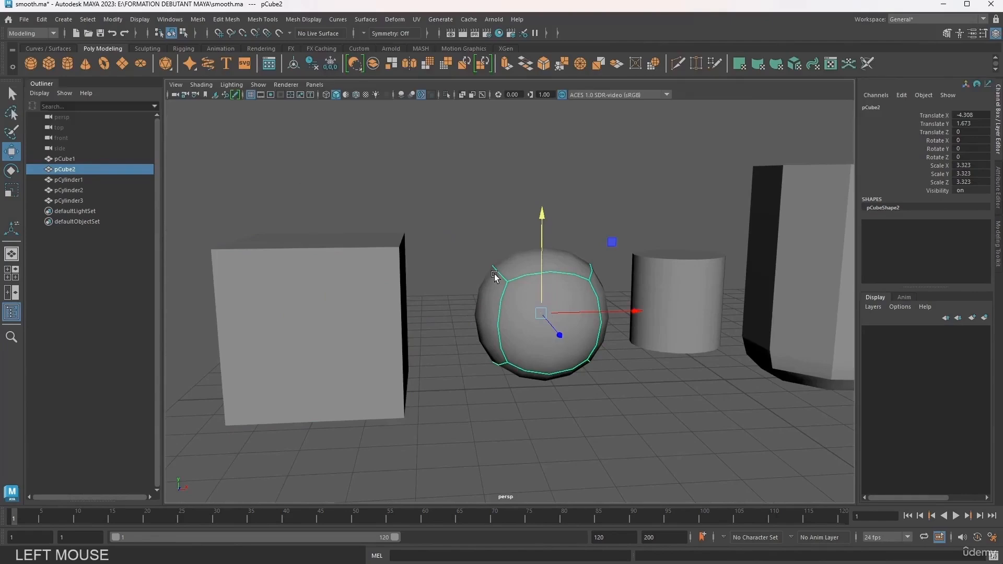
pyautogui.keyDown('alt'); pyautogui.moveTo(494, 274); pyautogui.dragTo(451, 314); pyautogui.keyUp('alt')
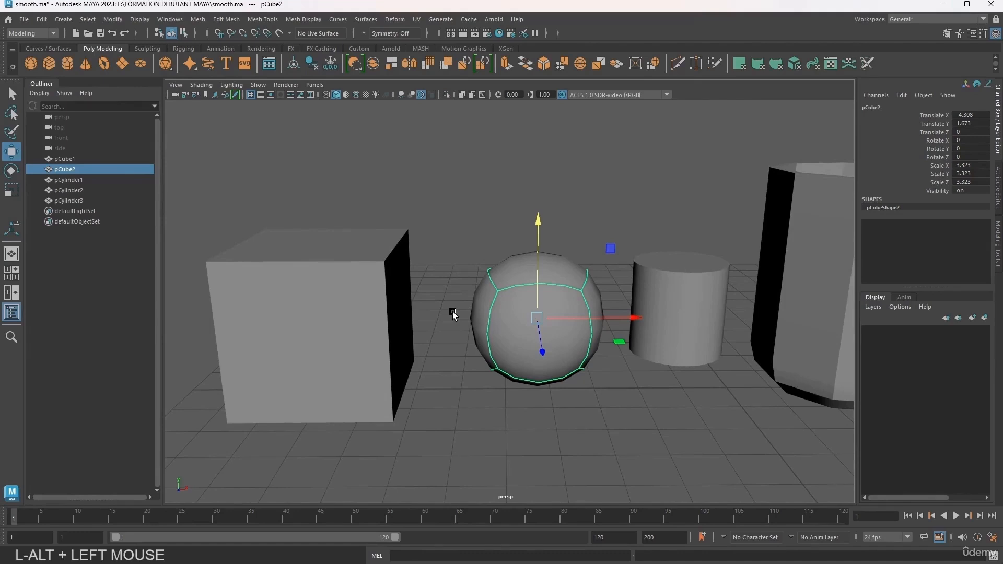
pyautogui.click(455, 276)
# Toggle smooth mesh preview on and off for the small cylinder
pyautogui.click(653, 282)
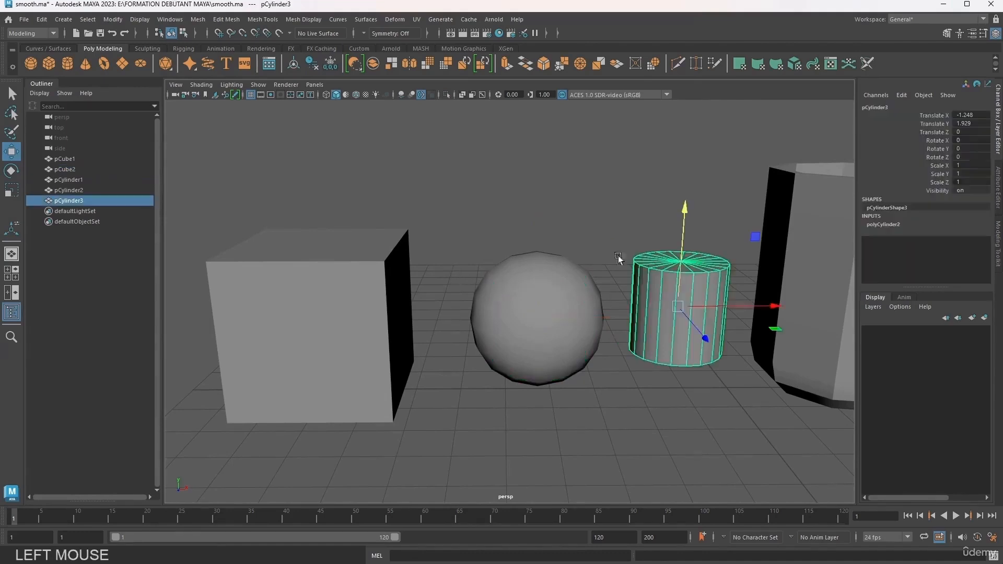
pyautogui.keyDown('alt'); pyautogui.moveTo(573, 242); pyautogui.dragTo(385, 280, button='middle'); pyautogui.keyUp('alt')
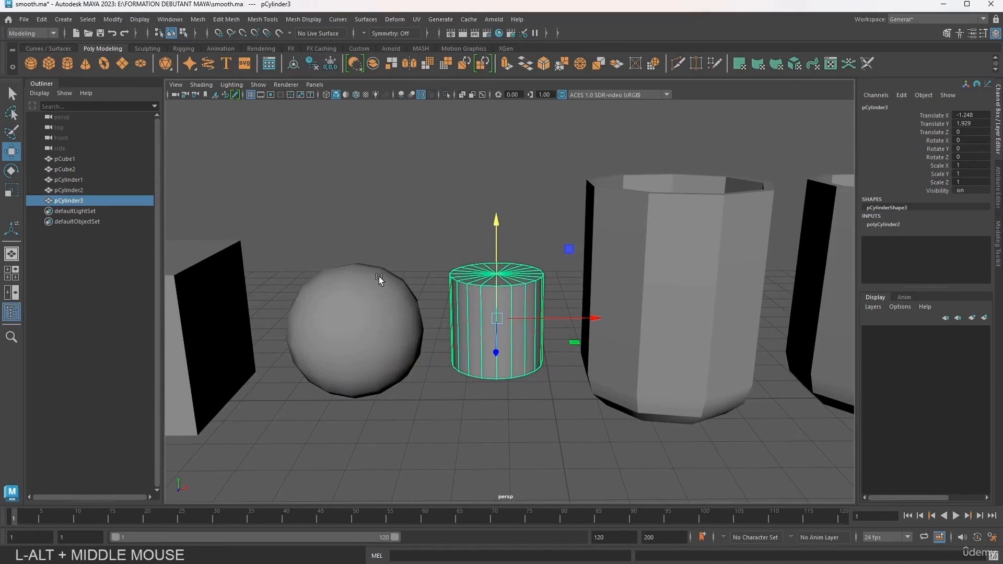
pyautogui.press('3')
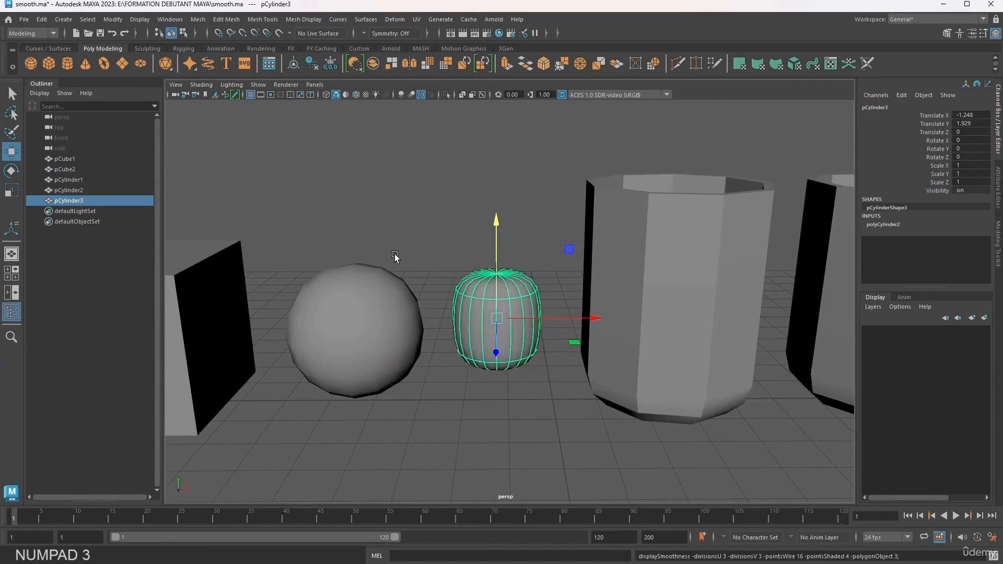
pyautogui.press('1')
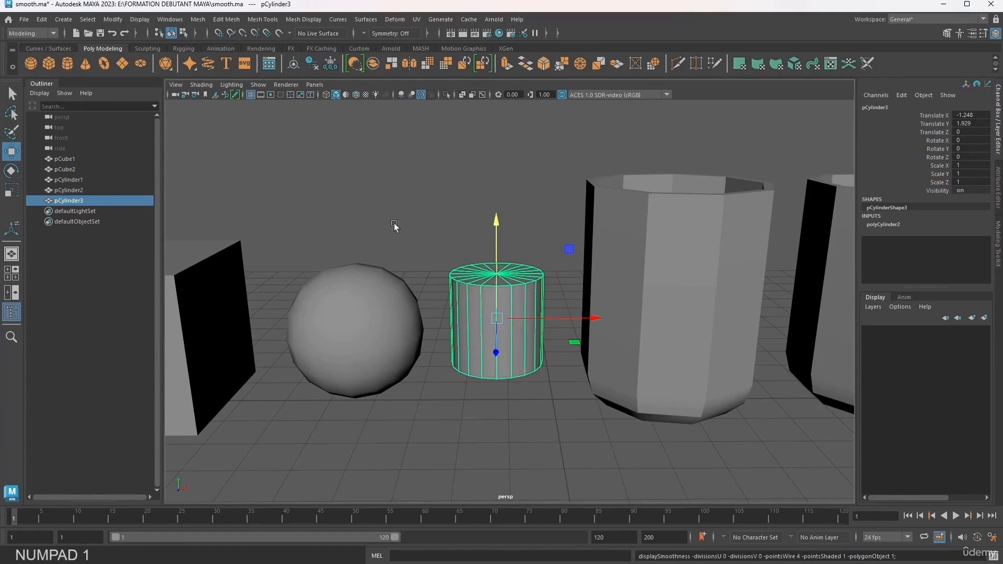
# Display the small cylinder's original cage around its smooth preview, examine both shapes, and return it to the unsmoothed display
pyautogui.press('2')
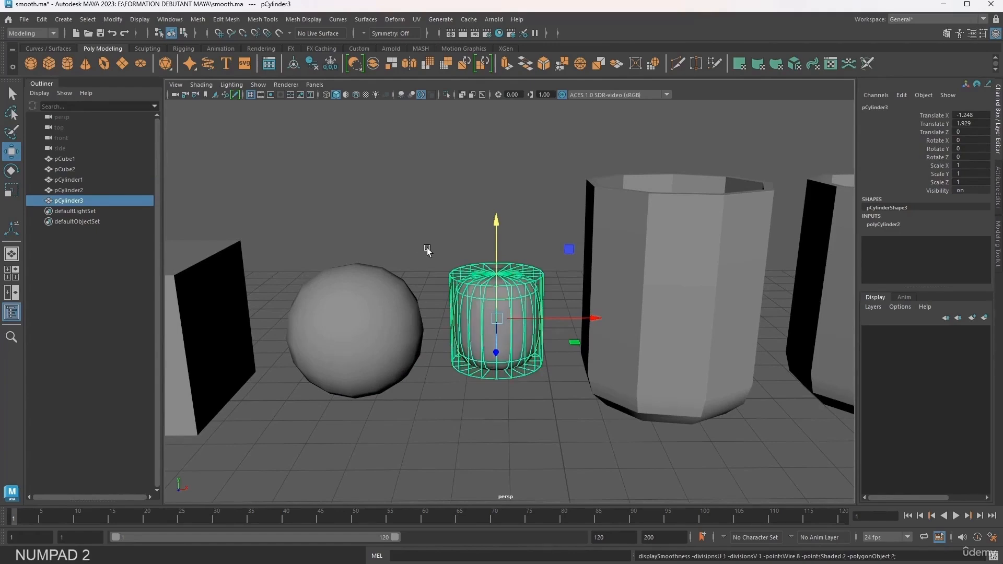
pyautogui.scroll(3, 418, 251)
pyautogui.moveTo(409, 289)
pyautogui.keyDown('alt'); pyautogui.mouseDown()
pyautogui.moveTo(412, 270)
pyautogui.moveTo(378, 290)
pyautogui.moveTo(391, 281)
pyautogui.mouseUp(); pyautogui.keyUp('alt')
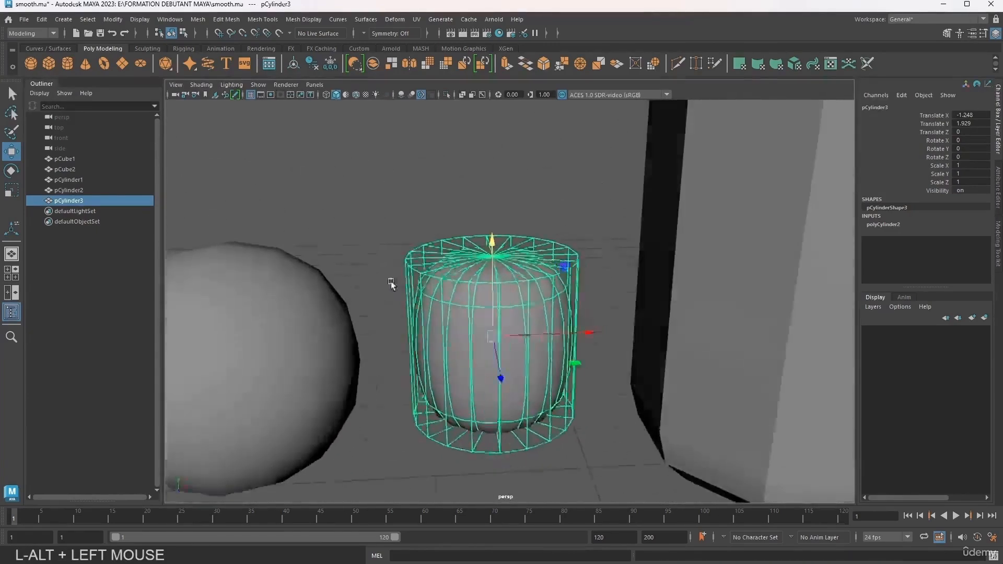
pyautogui.keyDown('alt'); pyautogui.moveTo(391, 281); pyautogui.dragTo(394, 286, button='right'); pyautogui.keyUp('alt')
pyautogui.keyDown('alt'); pyautogui.moveTo(397, 296); pyautogui.dragTo(444, 337); pyautogui.keyUp('alt')
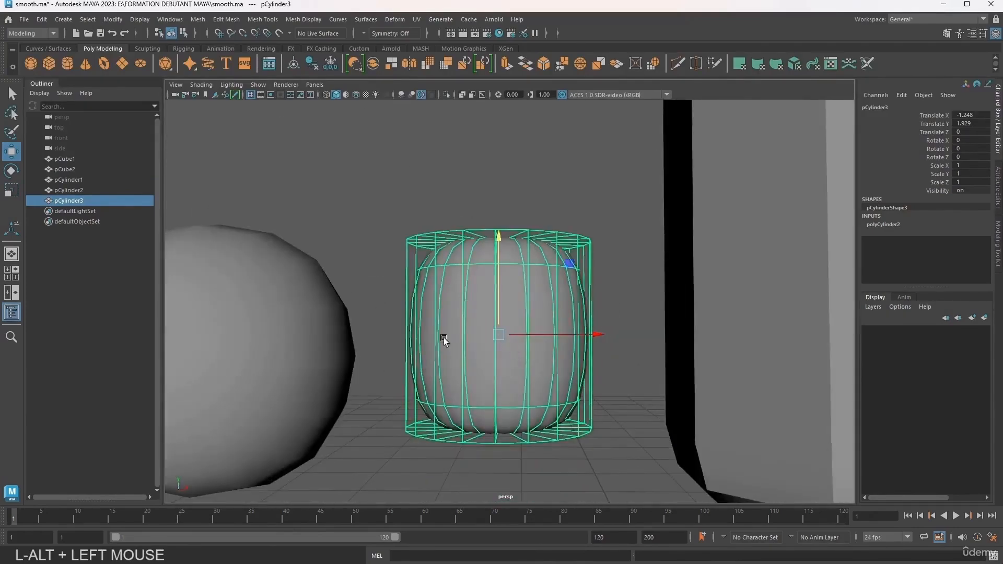
pyautogui.press('1')
pyautogui.scroll(-6, 381, 240)
pyautogui.click(380, 240)
# Preview the small cylinder smoothed beside the other objects, check its rounded surface unselected, and turn the preview off
pyautogui.keyDown('alt'); pyautogui.moveTo(380, 240); pyautogui.dragTo(491, 322); pyautogui.keyUp('alt')
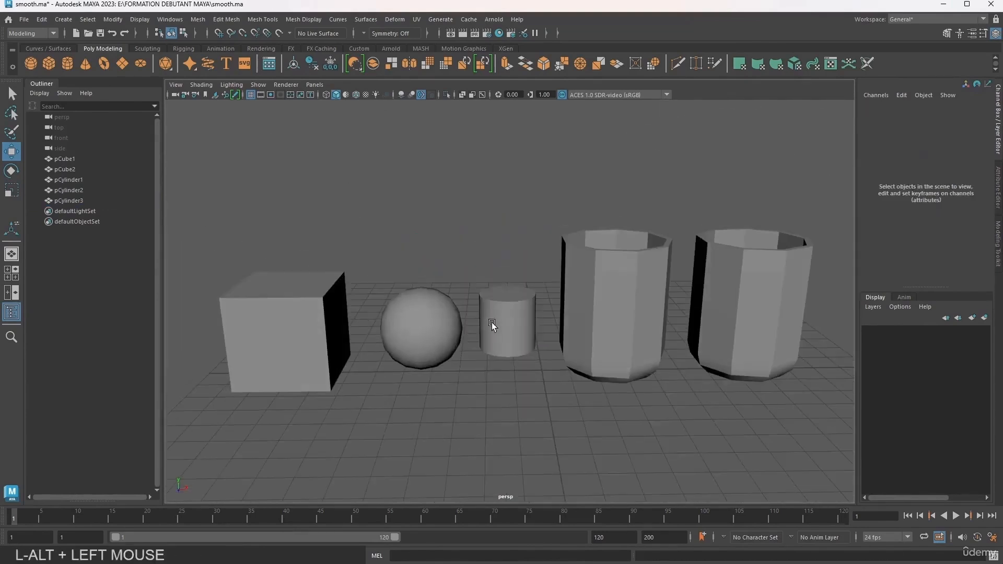
pyautogui.click(491, 323)
pyautogui.press('3')
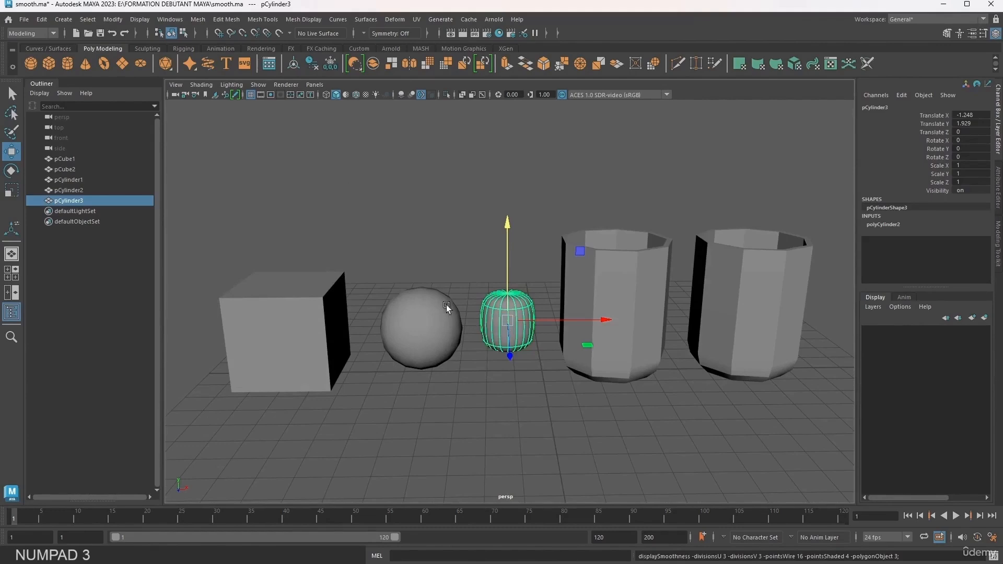
pyautogui.scroll(2, 484, 285)
pyautogui.click(463, 276)
pyautogui.scroll(6, 470, 282)
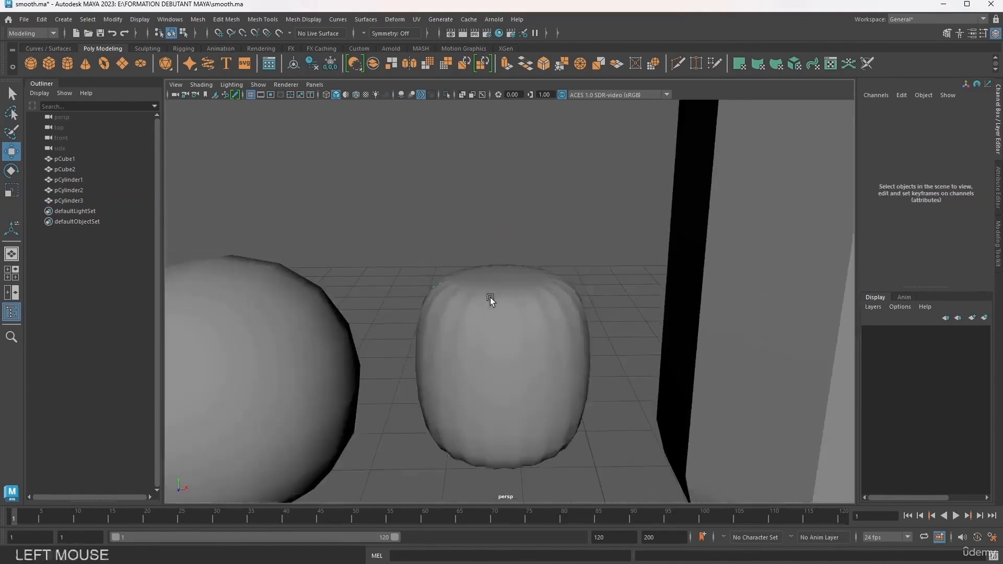
pyautogui.click(490, 297)
pyautogui.press('1')
# Examine the two tall hollow cylinders side by side from different angles, with the one nearer the small cylinder selected
pyautogui.scroll(-6, 492, 297)
pyautogui.click(598, 284)
pyautogui.keyDown('alt'); pyautogui.moveTo(620, 302); pyautogui.dragTo(372, 325, button='middle'); pyautogui.keyUp('alt')
pyautogui.keyDown('alt'); pyautogui.moveTo(372, 325); pyautogui.dragTo(338, 270); pyautogui.keyUp('alt')
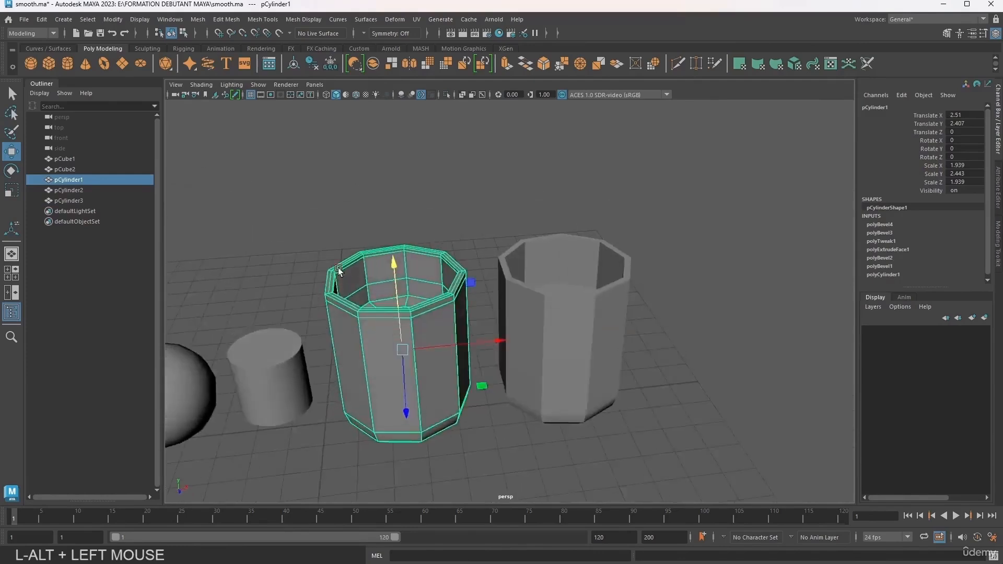
pyautogui.keyDown('alt'); pyautogui.moveTo(297, 223); pyautogui.dragTo(359, 183, button='middle'); pyautogui.keyUp('alt')
pyautogui.keyDown('alt'); pyautogui.moveTo(359, 183); pyautogui.dragTo(344, 176); pyautogui.keyUp('alt')
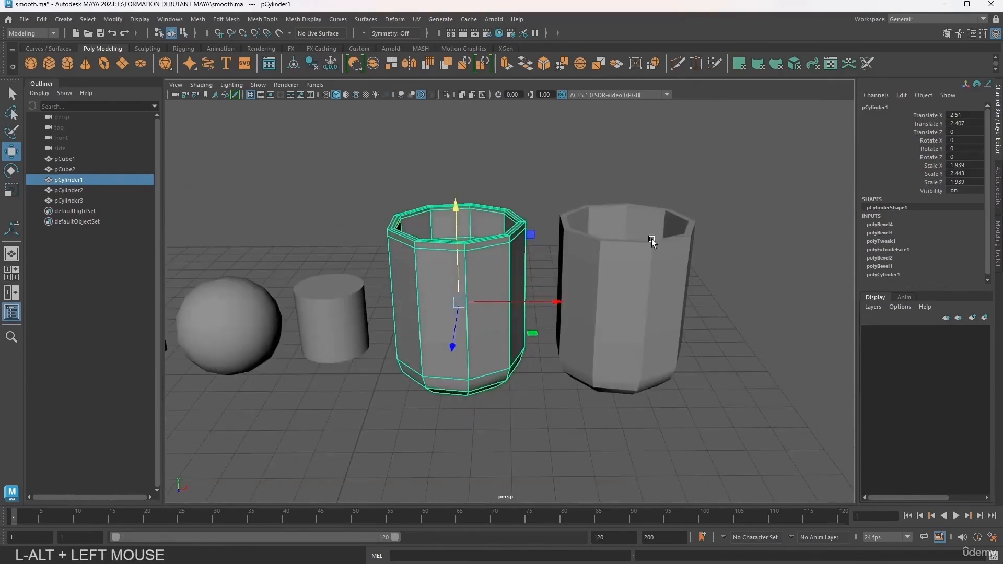
pyautogui.keyDown('alt'); pyautogui.moveTo(649, 237); pyautogui.dragTo(611, 257, button='middle'); pyautogui.keyUp('alt')
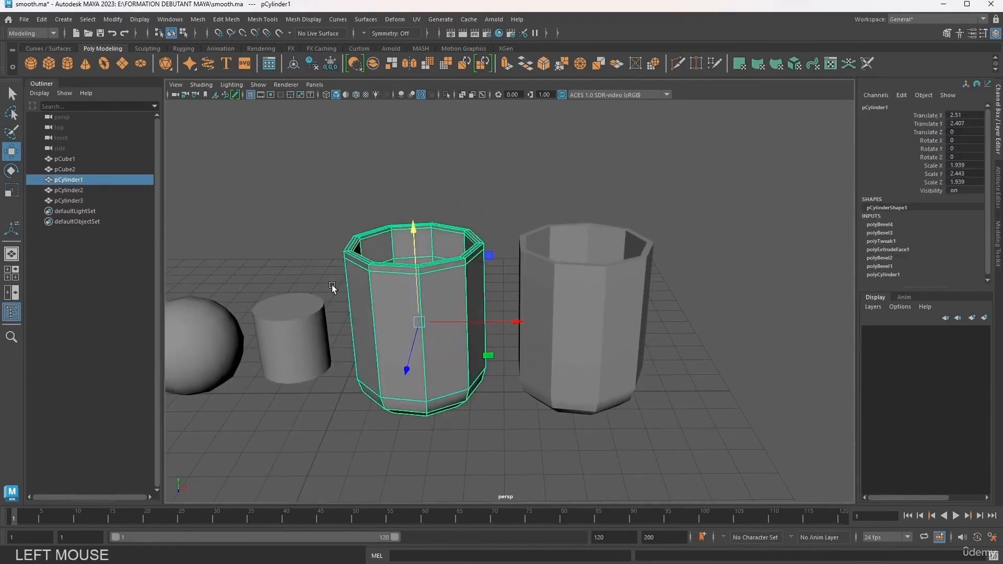
# Turn on smooth mesh preview for pCylinder2 and view its surface unselected beside the unsmoothed pCylinder1
pyautogui.click(585, 267)
pyautogui.keyDown('alt'); pyautogui.moveTo(585, 268); pyautogui.dragTo(491, 202, button='middle'); pyautogui.keyUp('alt')
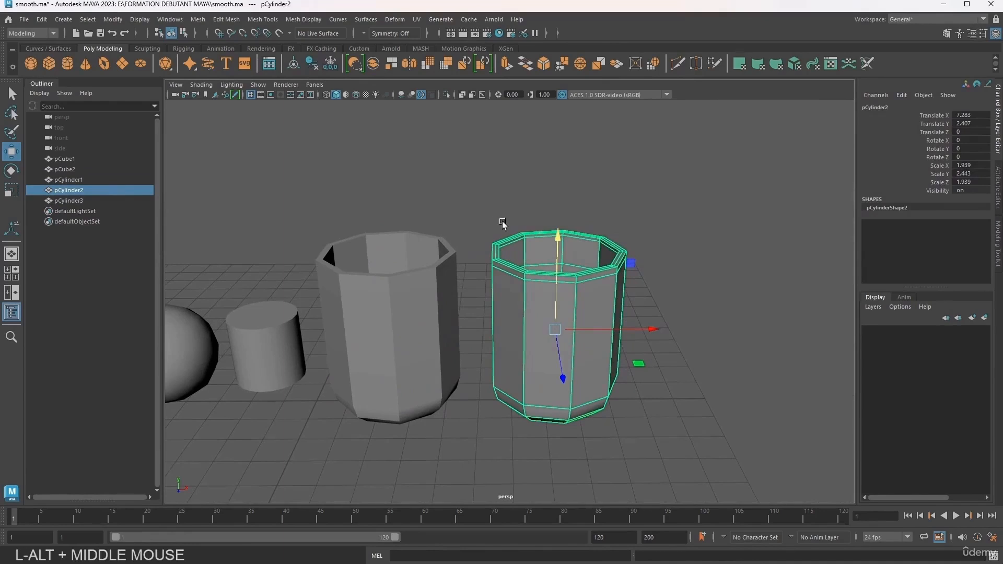
pyautogui.press('3')
pyautogui.click(467, 234)
pyautogui.keyDown('alt'); pyautogui.moveTo(496, 312); pyautogui.dragTo(516, 319); pyautogui.keyUp('alt')
pyautogui.click(535, 286)
pyautogui.click(487, 313)
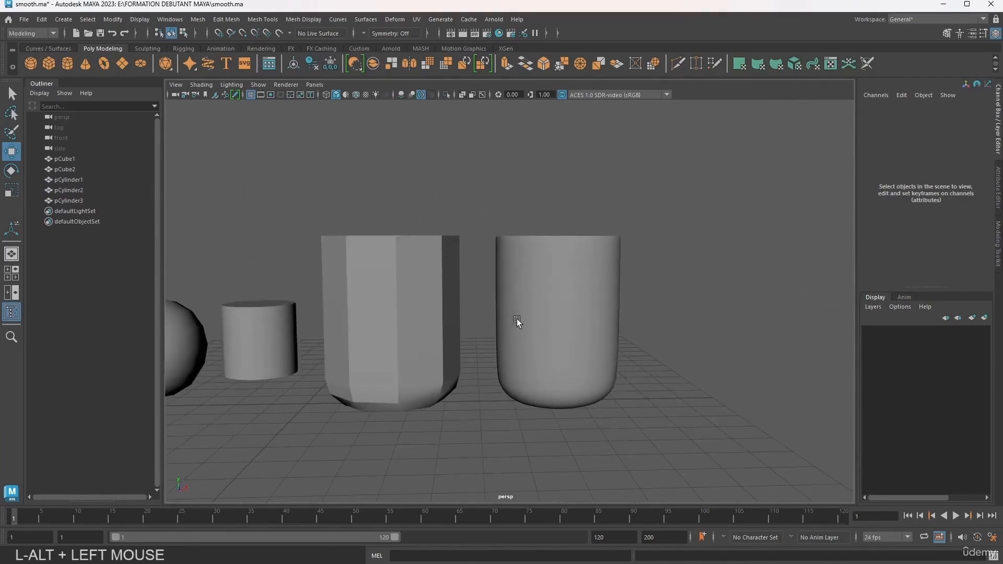
# Return pCylinder2 to its unsmoothed display, compare it with pCylinder1, and turn its smooth mesh preview back on
pyautogui.click(548, 322)
pyautogui.press('KP_1')
pyautogui.keyDown('alt'); pyautogui.moveTo(440, 197); pyautogui.dragTo(488, 220, button='middle'); pyautogui.keyUp('alt')
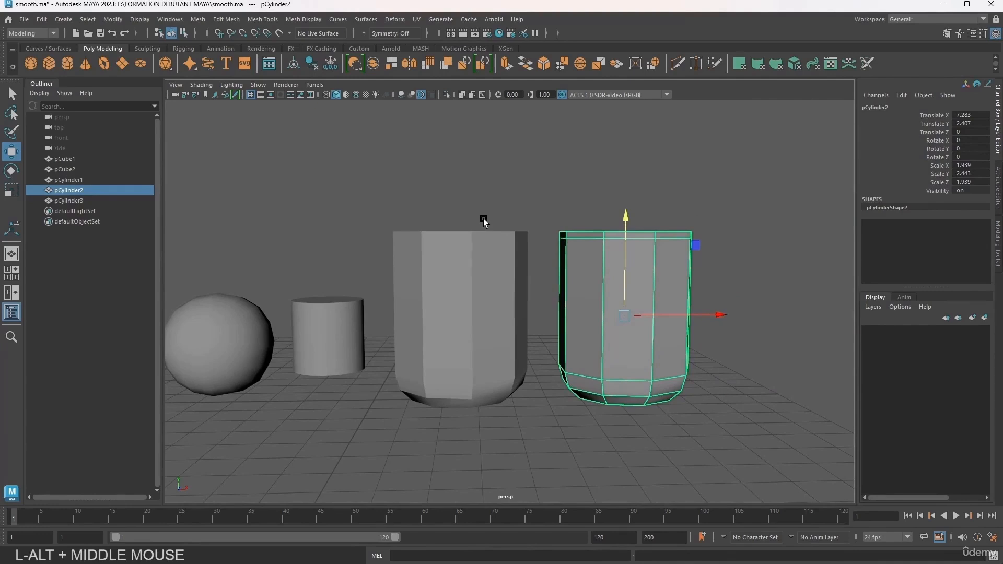
pyautogui.press('3')
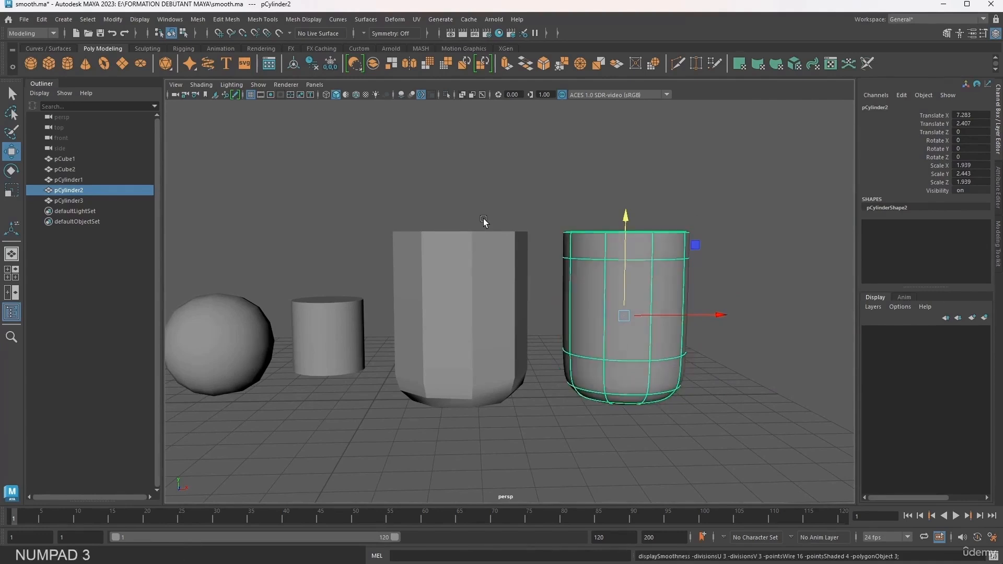
# Examine the smooth-previewed pCylinder2 from several angles, both unselected and with its wireframe selected, against the low-poly pCylinder1
pyautogui.click(540, 204)
pyautogui.keyDown('alt'); pyautogui.moveTo(540, 204); pyautogui.dragTo(507, 193, button='middle'); pyautogui.keyUp('alt')
pyautogui.keyDown('alt'); pyautogui.moveTo(506, 193); pyautogui.dragTo(535, 283); pyautogui.keyUp('alt')
pyautogui.keyDown('alt'); pyautogui.moveTo(509, 226); pyautogui.dragTo(527, 299); pyautogui.keyUp('alt')
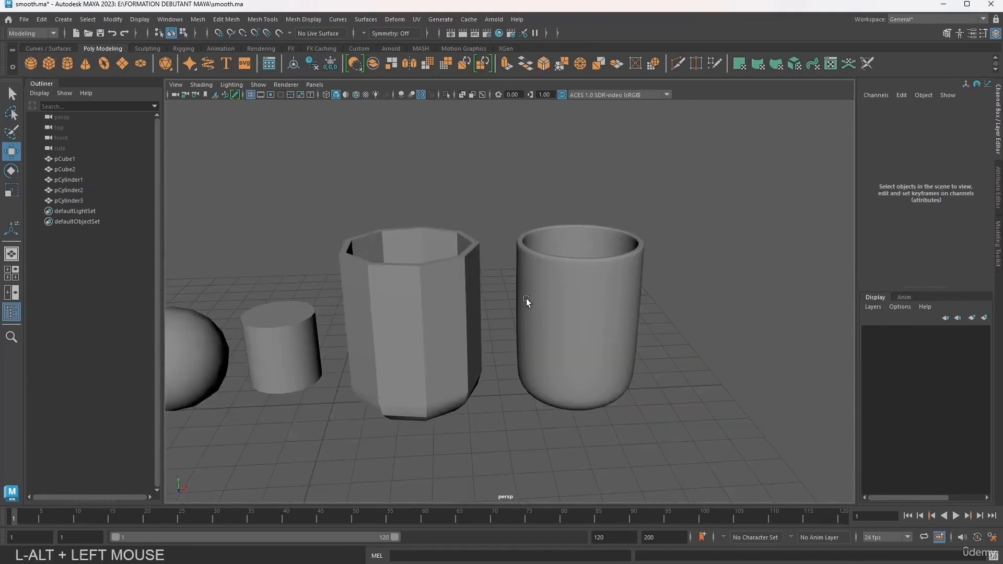
pyautogui.click(525, 299)
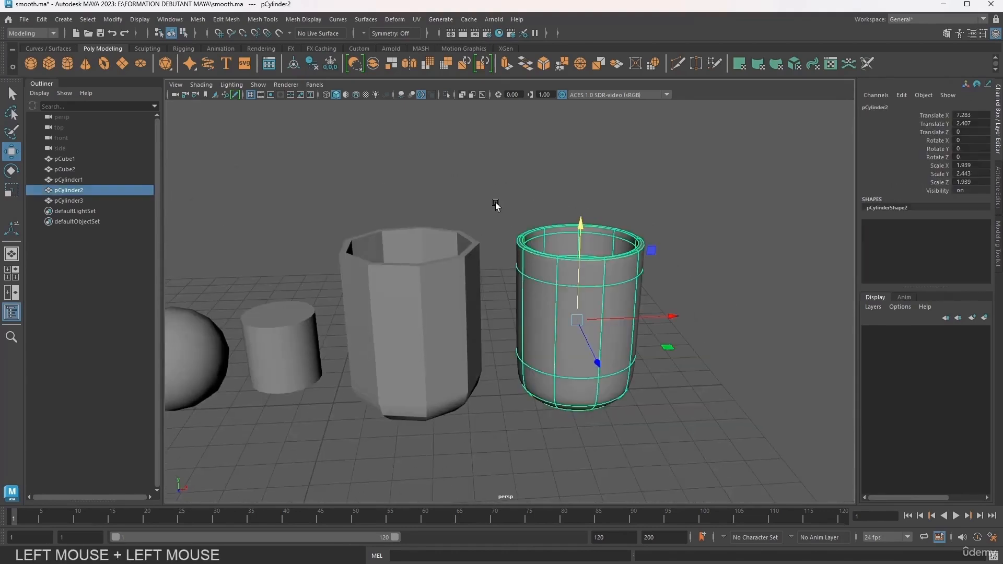
pyautogui.keyDown('alt'); pyautogui.moveTo(496, 205); pyautogui.dragTo(446, 209, button='middle'); pyautogui.keyUp('alt')
pyautogui.keyDown('alt'); pyautogui.moveTo(381, 224); pyautogui.dragTo(420, 236, button='middle'); pyautogui.keyUp('alt')
pyautogui.keyDown('alt'); pyautogui.moveTo(545, 407); pyautogui.dragTo(429, 262, button='middle'); pyautogui.keyUp('alt')
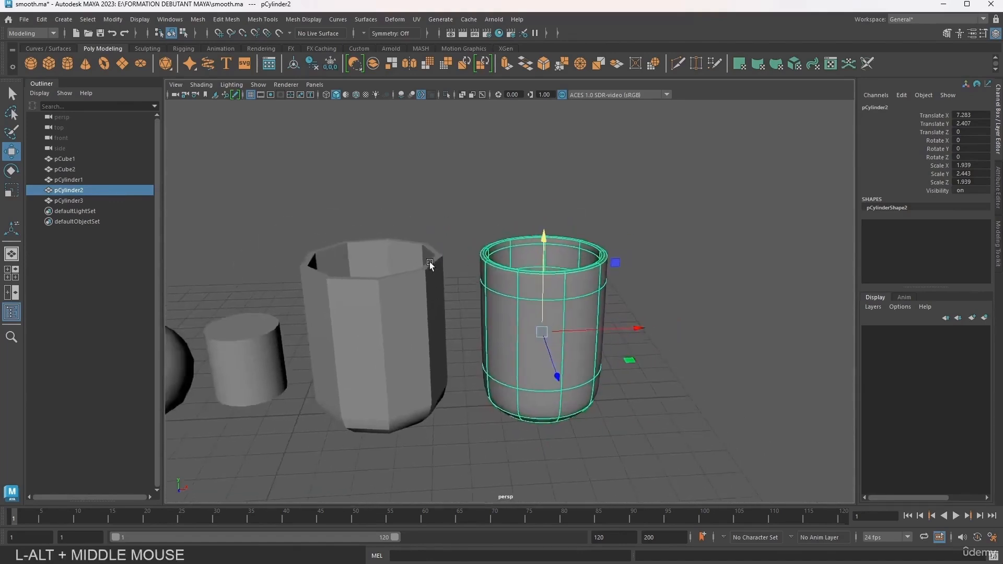
pyautogui.keyDown('alt'); pyautogui.moveTo(430, 262); pyautogui.dragTo(444, 208); pyautogui.keyUp('alt')
pyautogui.click(443, 208)
pyautogui.click(540, 300)
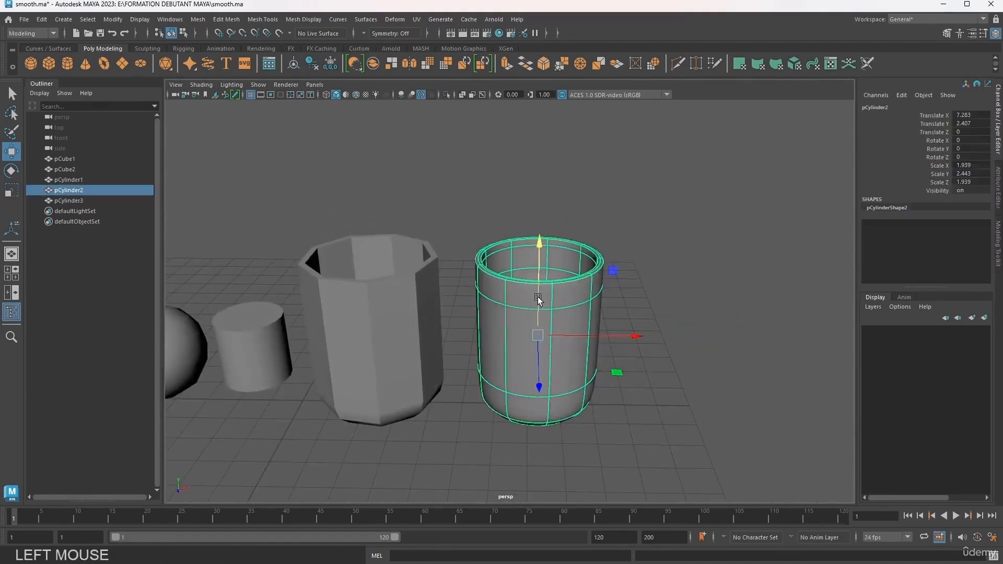
# Select pCylinder1 and pCylinder2 in turn to compare their wireframes, reapplying smooth mesh preview to pCylinder2
pyautogui.click(455, 228)
pyautogui.click(482, 268)
pyautogui.click(344, 247)
pyautogui.keyDown('alt'); pyautogui.moveTo(343, 248); pyautogui.dragTo(469, 318, button='middle'); pyautogui.keyUp('alt')
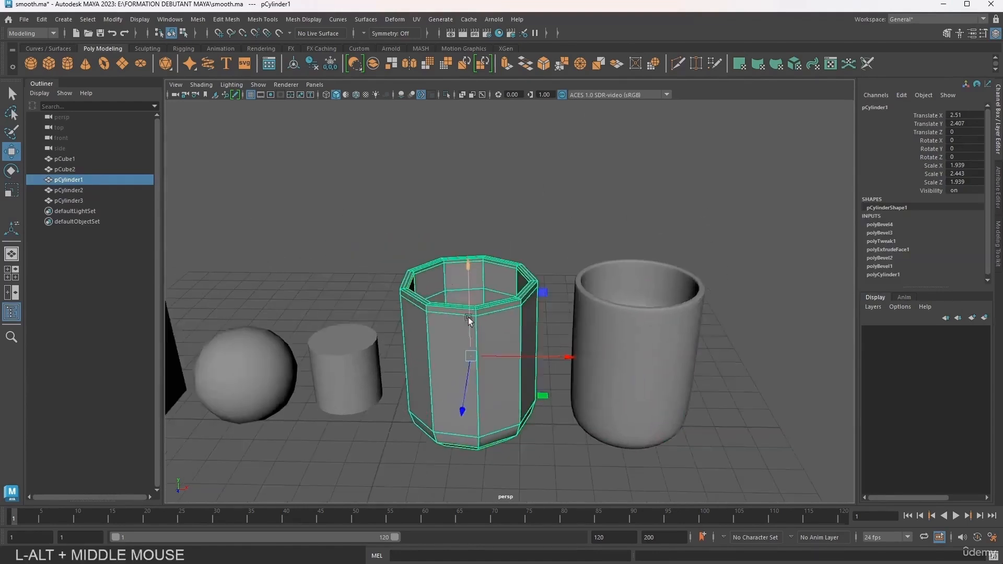
pyautogui.keyDown('alt'); pyautogui.moveTo(482, 243); pyautogui.dragTo(516, 237, button='middle'); pyautogui.keyUp('alt')
pyautogui.click(541, 307)
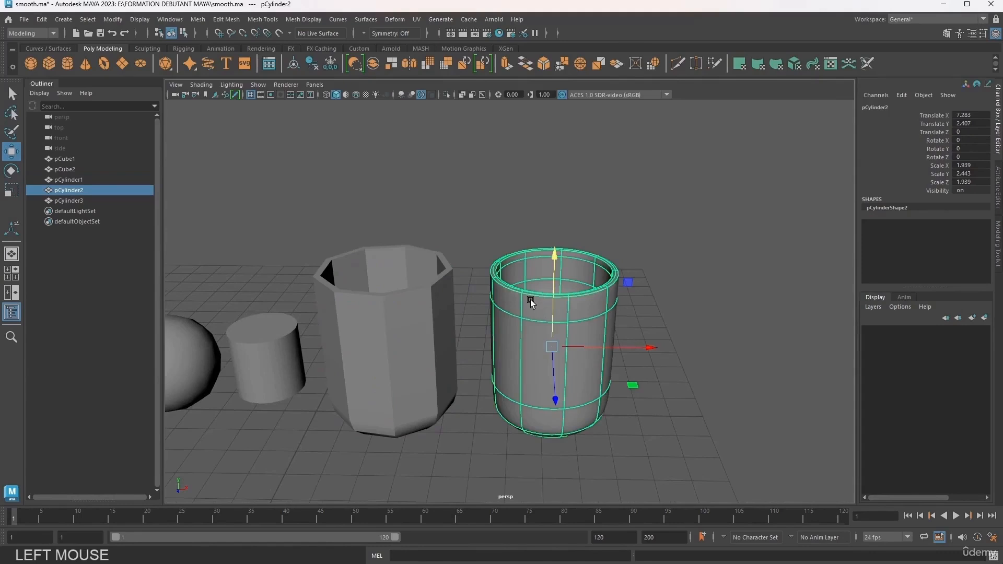
pyautogui.press('KP_3')
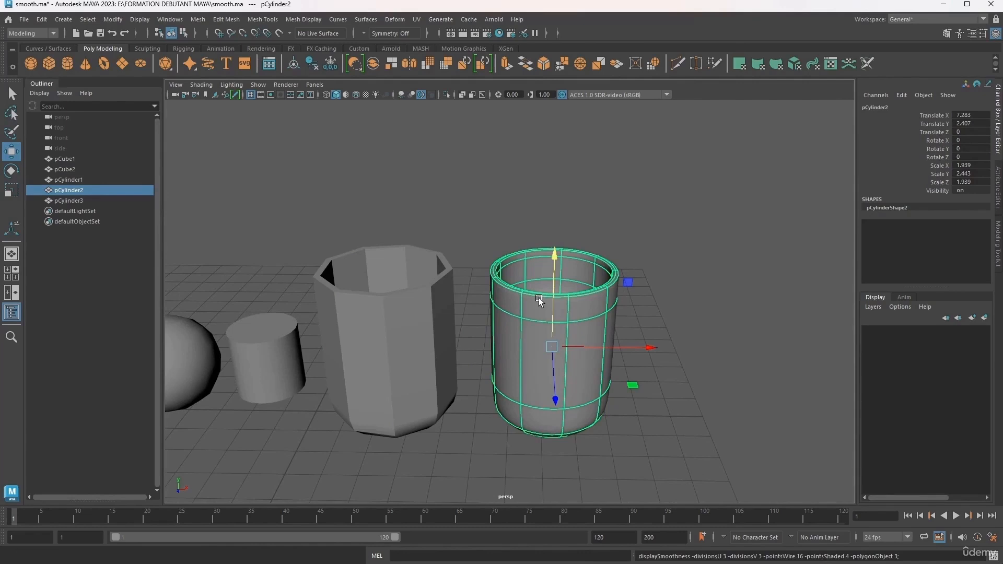
pyautogui.press('d')
pyautogui.rightClick(517, 259)
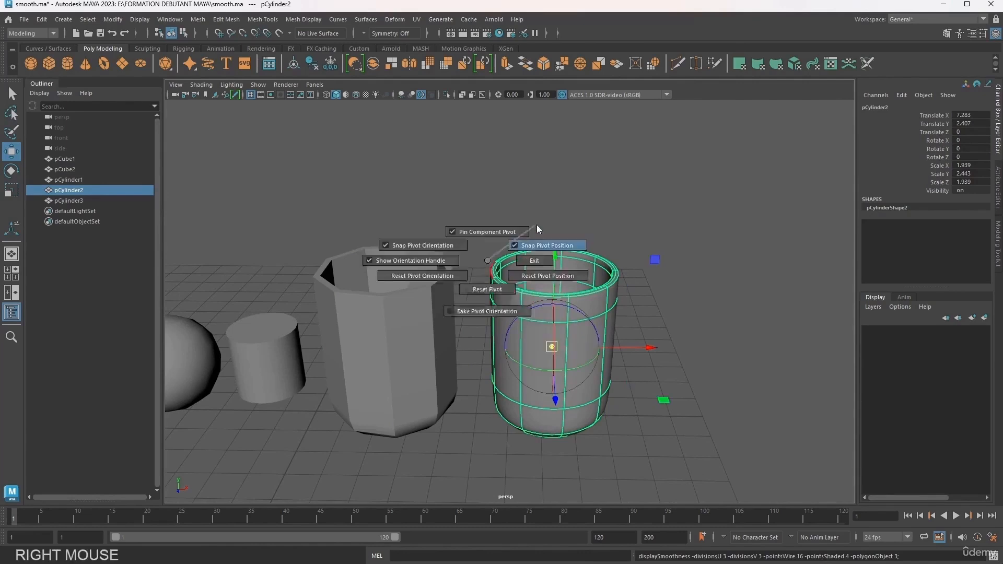
pyautogui.press('w')
pyautogui.moveTo(511, 265); pyautogui.dragTo(560, 251, button='right')
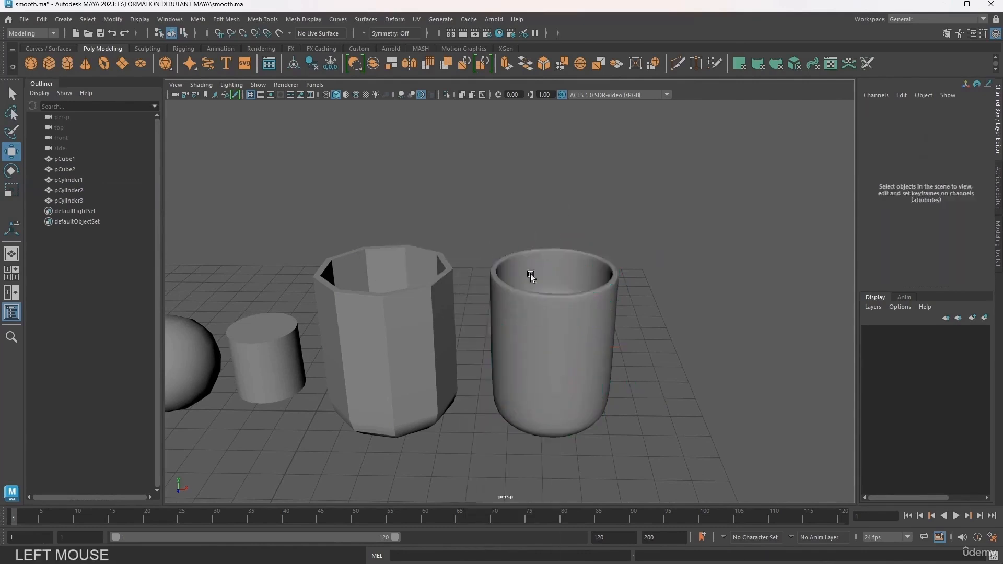
# Compare the smooth-previewed pCylinder2 with the low-poly pCylinder1 and the other objects, viewing them selected and unselected
pyautogui.click(530, 275)
pyautogui.keyDown('alt'); pyautogui.moveTo(456, 318); pyautogui.dragTo(437, 327, button='middle'); pyautogui.keyUp('alt')
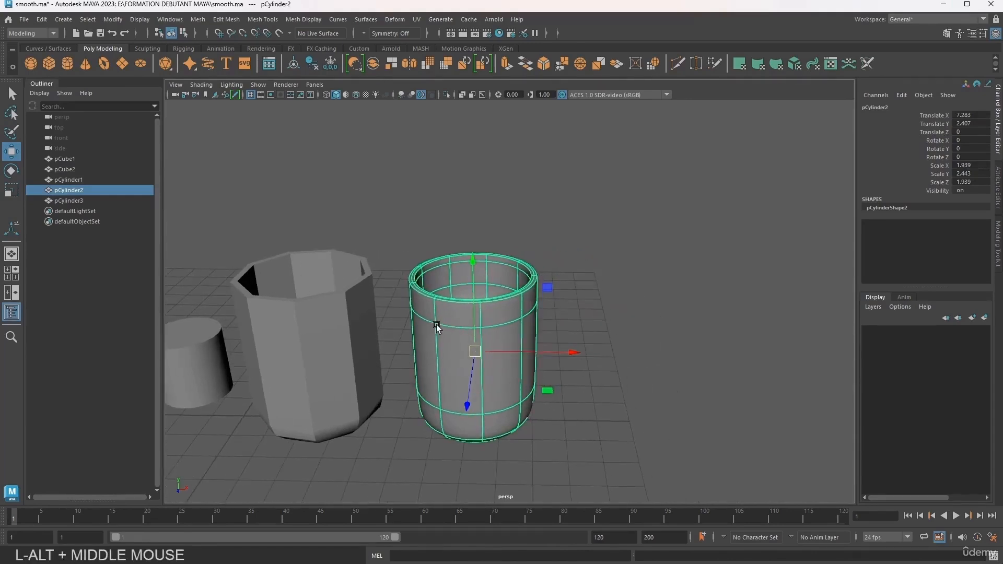
pyautogui.keyDown('alt'); pyautogui.moveTo(437, 326); pyautogui.dragTo(391, 318); pyautogui.keyUp('alt')
pyautogui.keyDown('alt'); pyautogui.moveTo(347, 281); pyautogui.dragTo(478, 287, button='right'); pyautogui.keyUp('alt')
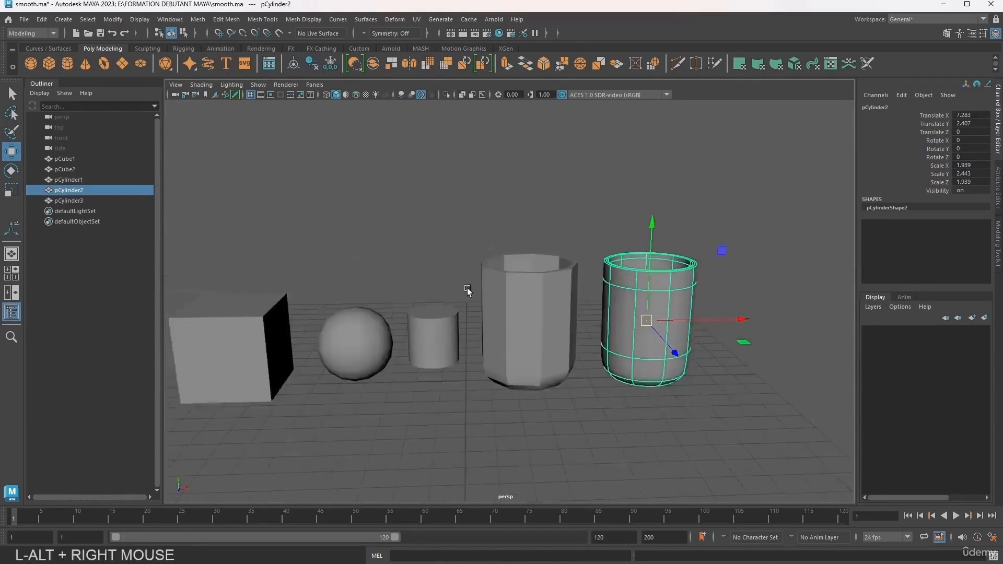
pyautogui.keyDown('alt'); pyautogui.moveTo(477, 286); pyautogui.dragTo(440, 286, button='middle'); pyautogui.keyUp('alt')
pyautogui.keyDown('alt'); pyautogui.moveTo(440, 286); pyautogui.dragTo(638, 403, button='right'); pyautogui.keyUp('alt')
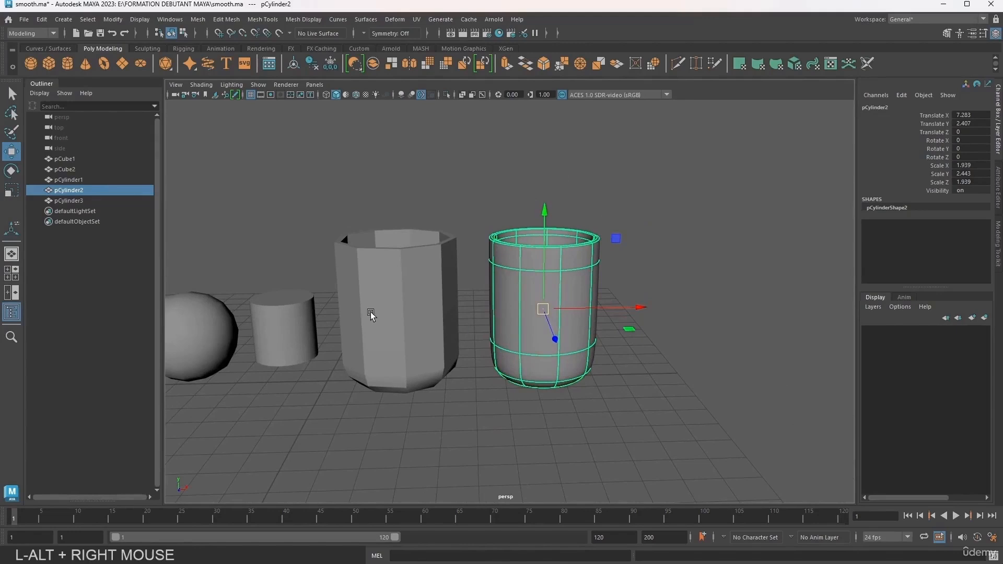
pyautogui.click(251, 283)
pyautogui.keyDown('alt'); pyautogui.moveTo(251, 282); pyautogui.dragTo(396, 281, button='middle'); pyautogui.keyUp('alt')
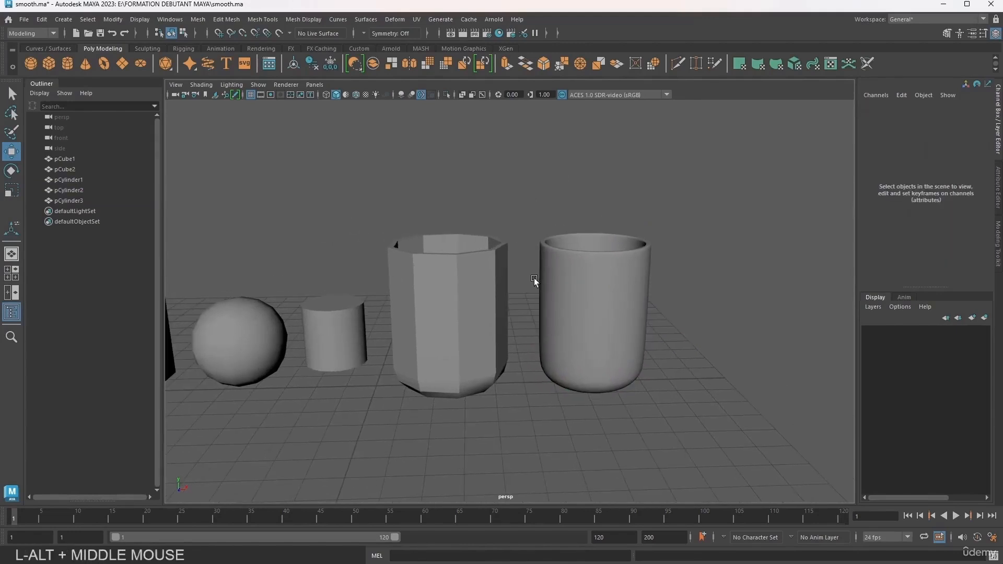
pyautogui.keyDown('alt'); pyautogui.moveTo(534, 278); pyautogui.dragTo(444, 261, button='middle'); pyautogui.keyUp('alt')
pyautogui.click(411, 288)
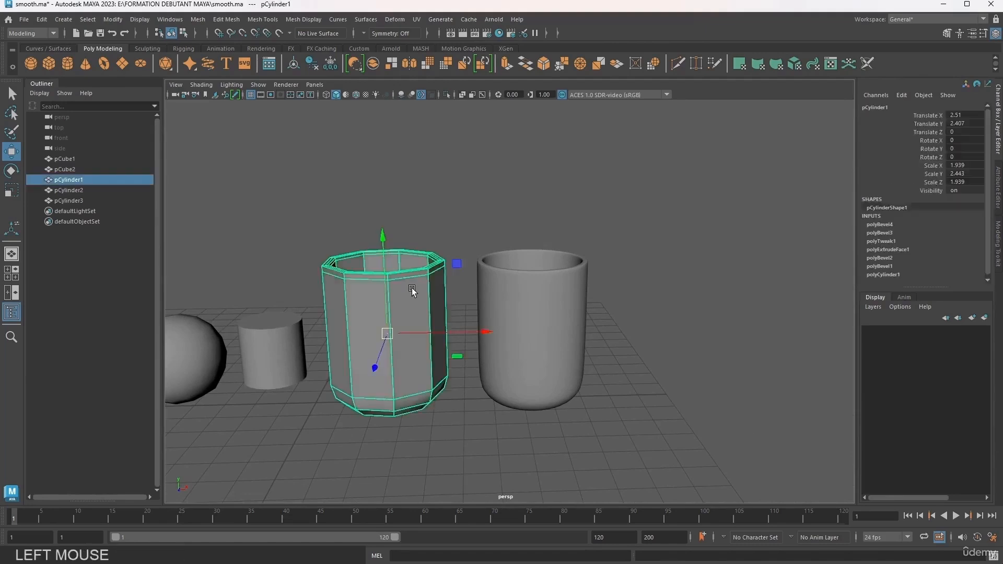
pyautogui.click(271, 281)
pyautogui.keyDown('alt'); pyautogui.moveTo(272, 280); pyautogui.dragTo(565, 305, button='middle'); pyautogui.keyUp('alt')
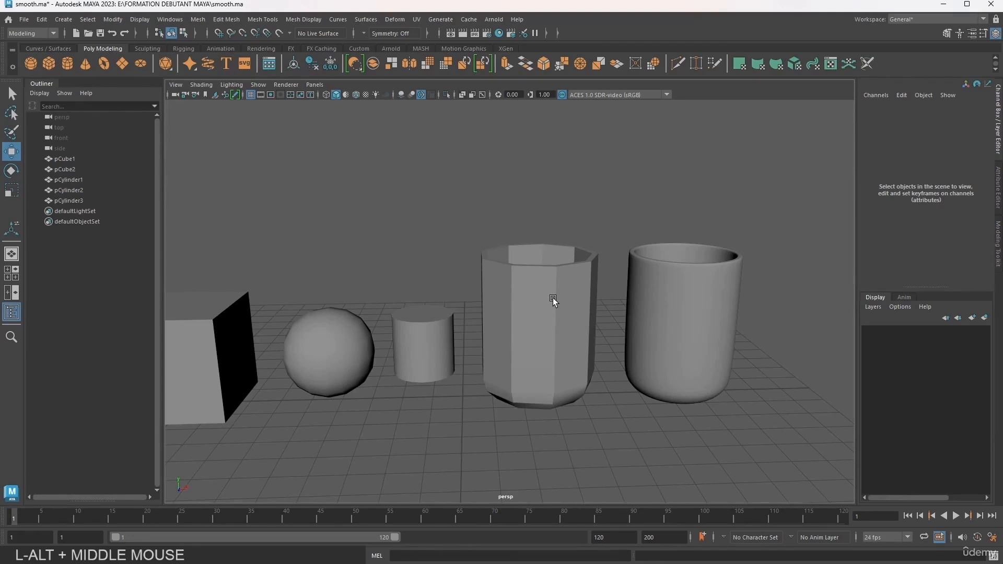
# Select pCylinder1 and apply the Smooth operation to its actual geometry
pyautogui.click(552, 297)
pyautogui.keyDown('alt'); pyautogui.moveTo(459, 218); pyautogui.dragTo(425, 235, button='middle'); pyautogui.keyUp('alt')
pyautogui.scroll(3, 522, 327)
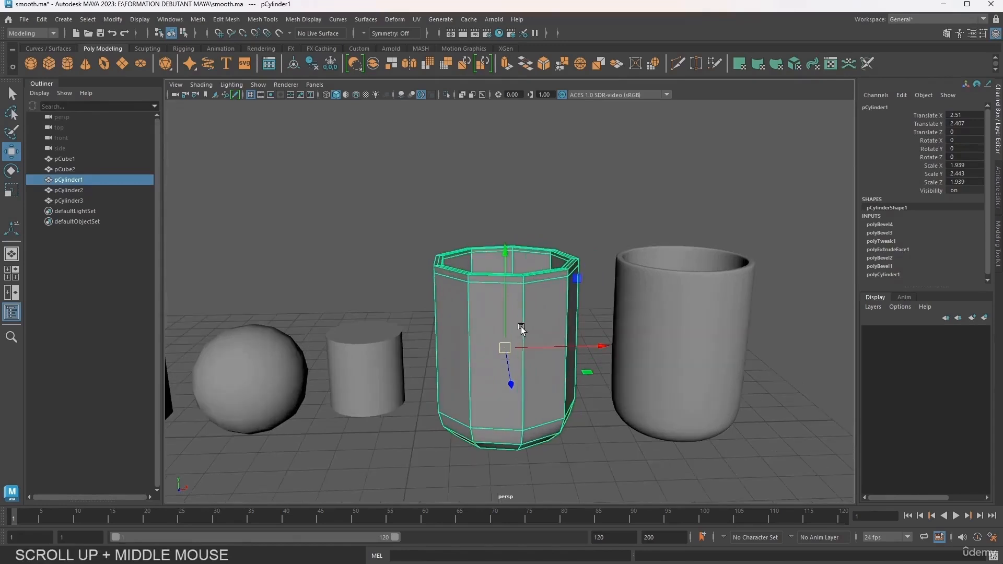
pyautogui.click(493, 300)
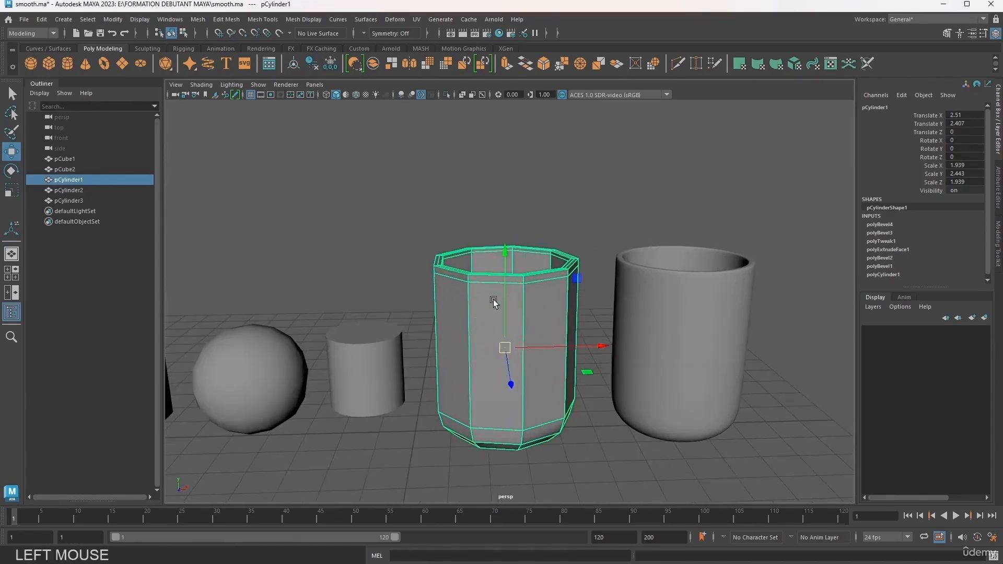
pyautogui.keyDown('shift'); pyautogui.moveTo(500, 274); pyautogui.dragTo(500, 274, button='right'); pyautogui.keyUp('shift')
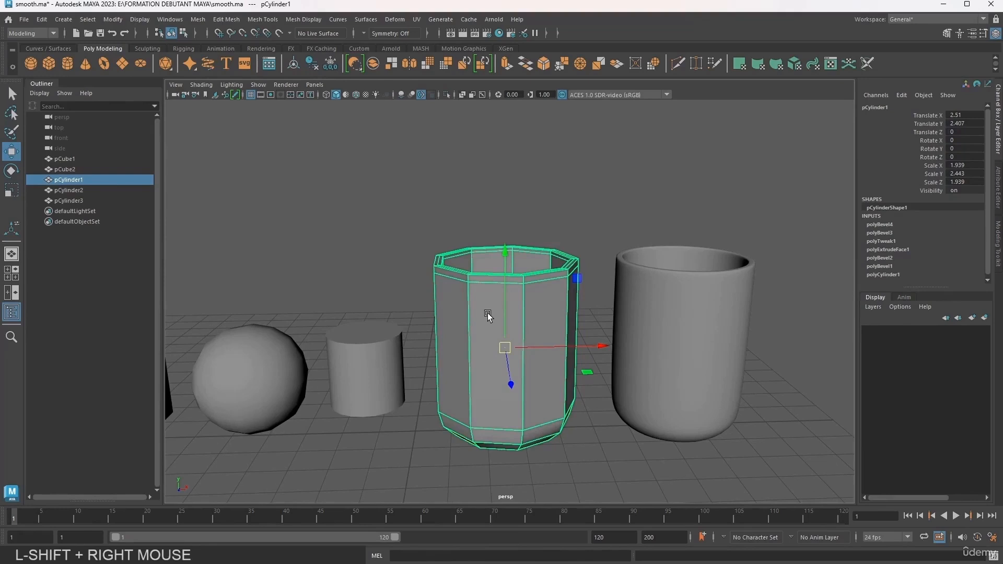
pyautogui.moveTo(488, 276)
pyautogui.keyDown('shift'); pyautogui.mouseDown(button='right')
pyautogui.moveTo(512, 268)
pyautogui.moveTo(515, 286)
pyautogui.moveTo(468, 264)
pyautogui.moveTo(399, 353)
pyautogui.moveTo(460, 418)
pyautogui.moveTo(486, 245)
pyautogui.moveTo(554, 276)
pyautogui.moveTo(422, 272)
pyautogui.moveTo(485, 230)
pyautogui.moveTo(438, 326)
pyautogui.moveTo(453, 441)
pyautogui.moveTo(460, 259)
pyautogui.moveTo(544, 290)
pyautogui.moveTo(537, 301)
pyautogui.moveTo(561, 257)
pyautogui.moveTo(445, 229)
pyautogui.moveTo(459, 313)
pyautogui.moveTo(477, 338)
pyautogui.moveTo(456, 344)
pyautogui.moveTo(494, 272)
pyautogui.moveTo(481, 270)
pyautogui.moveTo(502, 275)
pyautogui.moveTo(518, 300)
pyautogui.moveTo(551, 261)
pyautogui.moveTo(484, 249)
pyautogui.moveTo(442, 278)
pyautogui.moveTo(519, 299)
pyautogui.moveTo(522, 264)
pyautogui.moveTo(475, 304)
pyautogui.moveTo(546, 281)
pyautogui.moveTo(418, 293)
pyautogui.moveTo(512, 280)
pyautogui.moveTo(421, 320)
pyautogui.moveTo(474, 335)
pyautogui.moveTo(454, 341)
pyautogui.mouseUp(button='right'); pyautogui.keyUp('shift')
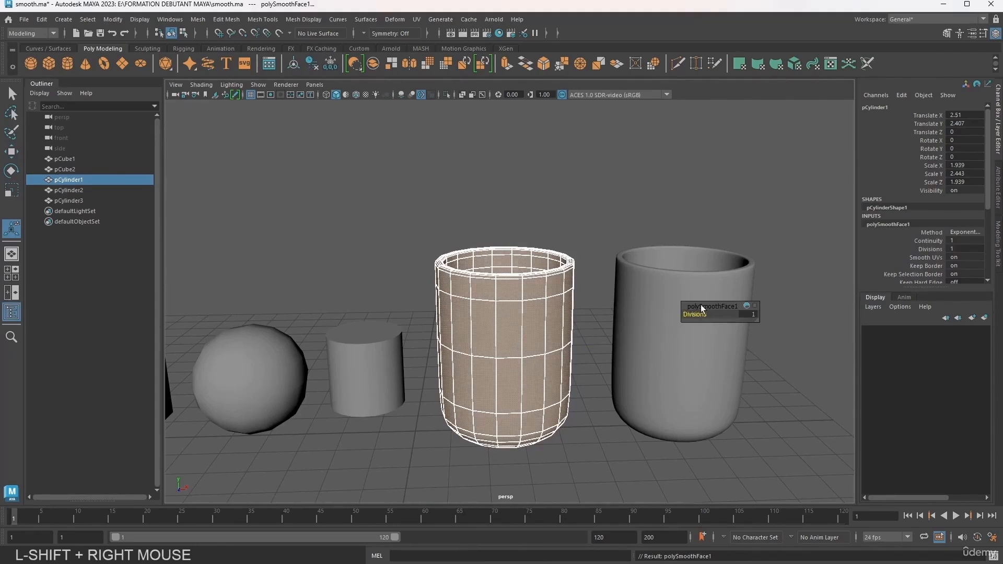
# Try 0 and 2 divisions for the Smooth operation on pCylinder1, and finally set Divisions to 1
pyautogui.moveTo(702, 309); pyautogui.dragTo(544, 200)
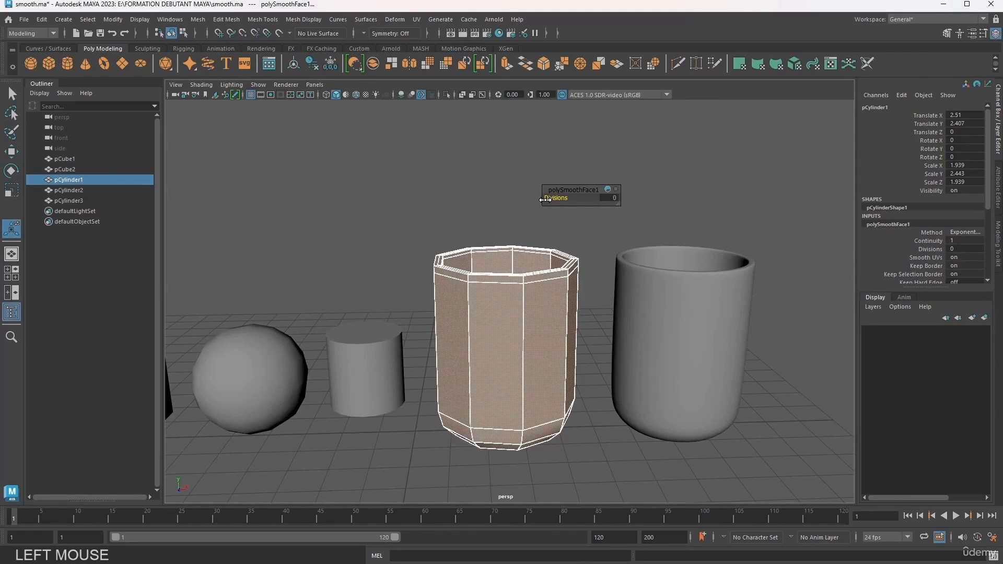
pyautogui.moveTo(546, 199)
pyautogui.mouseDown()
pyautogui.moveTo(580, 197)
pyautogui.moveTo(523, 203)
pyautogui.moveTo(571, 206)
pyautogui.moveTo(543, 209)
pyautogui.moveTo(569, 204)
pyautogui.moveTo(557, 211)
pyautogui.mouseUp()
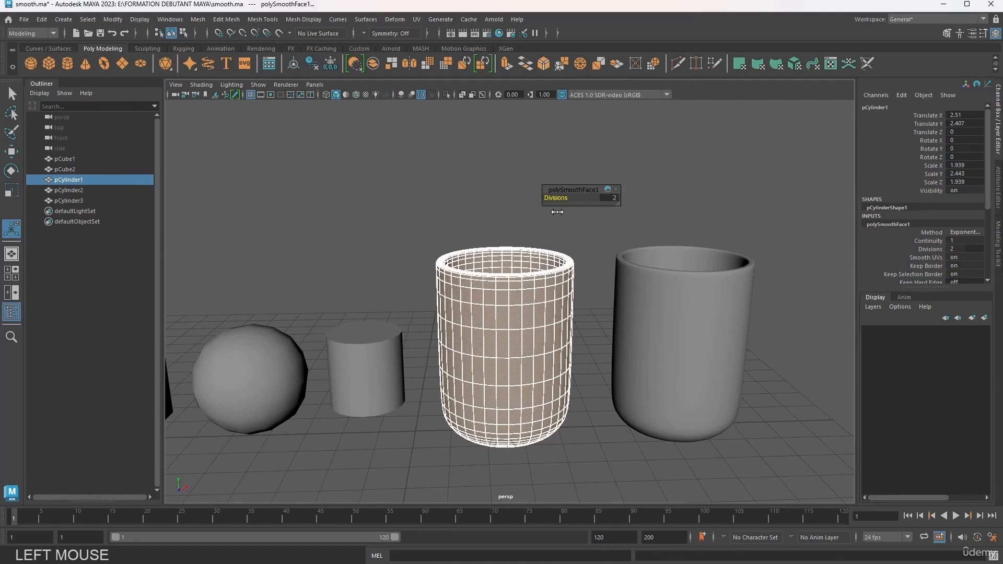
pyautogui.moveTo(558, 212); pyautogui.dragTo(548, 217)
# Examine pCylinder1's smoothed geometry with and without its wireframe, and compare it with the smooth-previewed pCylinder2 up close
pyautogui.click(414, 268)
pyautogui.keyDown('alt'); pyautogui.moveTo(414, 268); pyautogui.dragTo(432, 309); pyautogui.keyUp('alt')
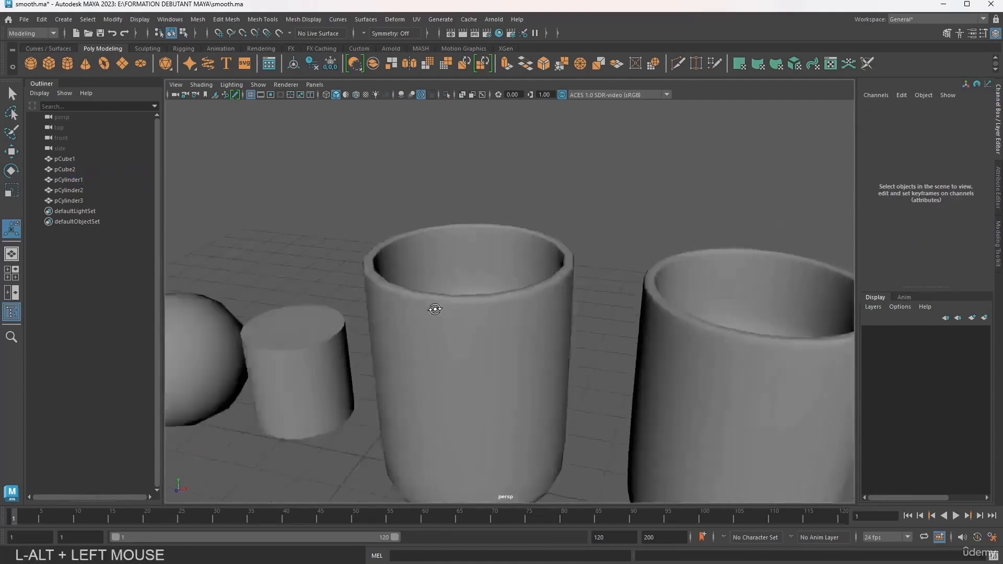
pyautogui.keyDown('alt'); pyautogui.moveTo(432, 309); pyautogui.dragTo(466, 277, button='right'); pyautogui.keyUp('alt')
pyautogui.keyDown('alt'); pyautogui.moveTo(466, 277); pyautogui.dragTo(515, 298); pyautogui.keyUp('alt')
pyautogui.click(403, 264)
pyautogui.scroll(-4, 372, 258)
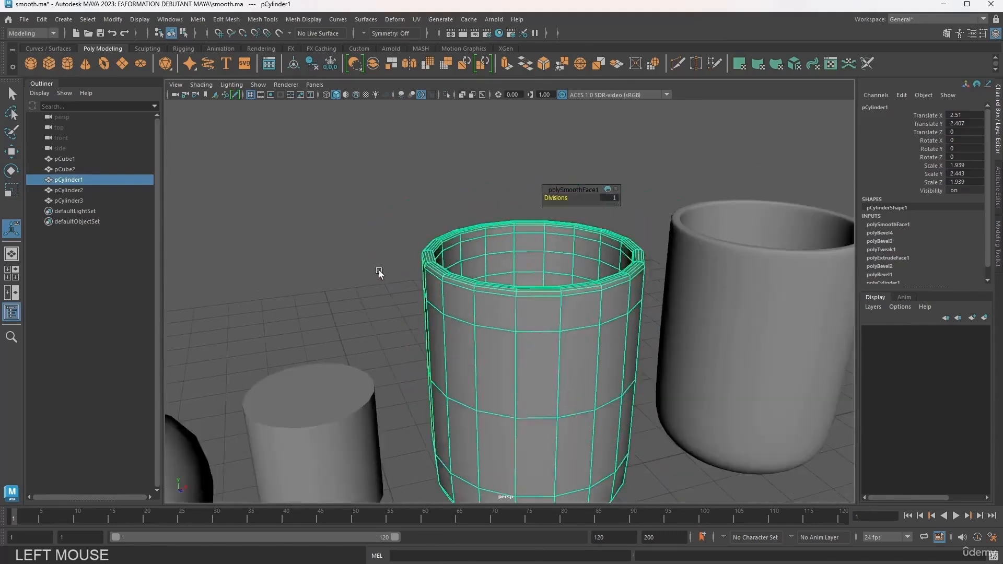
pyautogui.click(366, 259)
pyautogui.keyDown('alt'); pyautogui.scroll(2, 500, 260); pyautogui.keyUp('alt')
pyautogui.keyDown('alt'); pyautogui.moveTo(500, 259); pyautogui.dragTo(425, 224, button='middle'); pyautogui.keyUp('alt')
pyautogui.keyDown('alt'); pyautogui.moveTo(425, 224); pyautogui.dragTo(516, 253, button='right'); pyautogui.keyUp('alt')
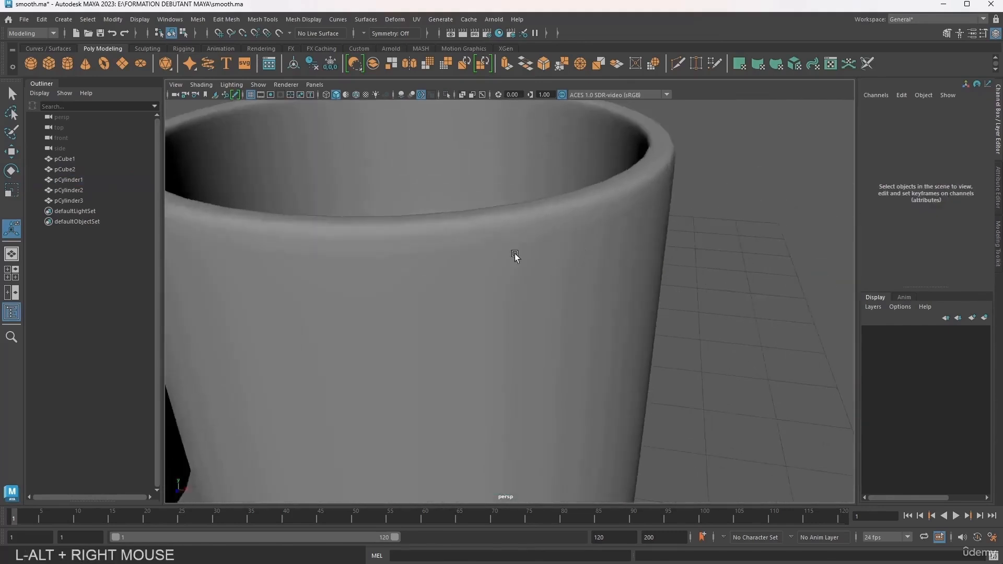
# Inspect the rim of pCylinder1 up close for polygon edges, both unselected and with its wireframe selected
pyautogui.keyDown('alt'); pyautogui.moveTo(515, 253); pyautogui.dragTo(308, 239, button='middle'); pyautogui.keyUp('alt')
pyautogui.keyDown('alt'); pyautogui.moveTo(308, 238); pyautogui.dragTo(239, 226); pyautogui.keyUp('alt')
pyautogui.keyDown('alt'); pyautogui.moveTo(240, 227); pyautogui.dragTo(573, 255, button='right'); pyautogui.keyUp('alt')
pyautogui.keyDown('alt'); pyautogui.moveTo(573, 255); pyautogui.dragTo(510, 288, button='middle'); pyautogui.keyUp('alt')
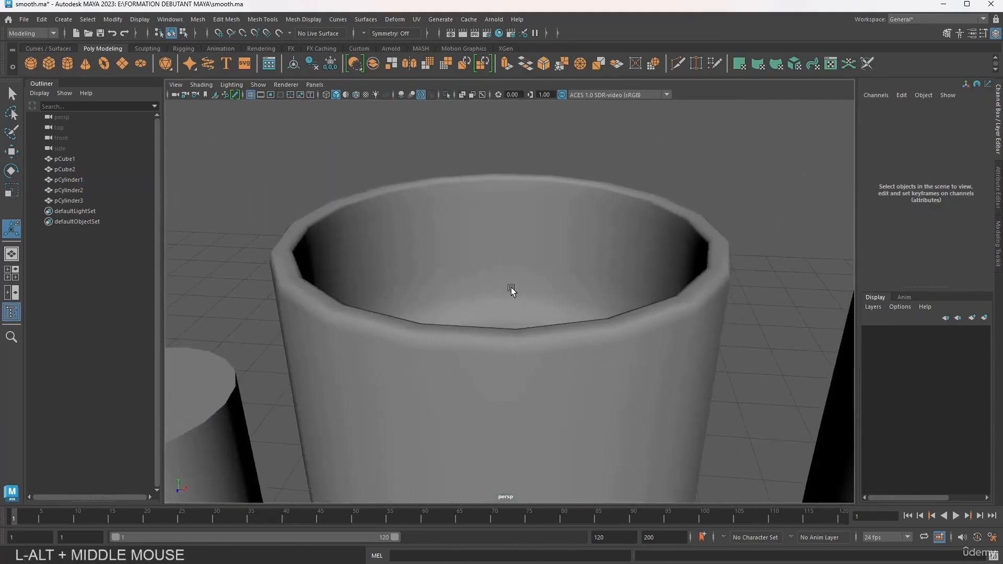
pyautogui.keyDown('alt'); pyautogui.moveTo(511, 288); pyautogui.dragTo(537, 293); pyautogui.keyUp('alt')
pyautogui.keyDown('alt'); pyautogui.moveTo(537, 293); pyautogui.dragTo(336, 273, button='right'); pyautogui.keyUp('alt')
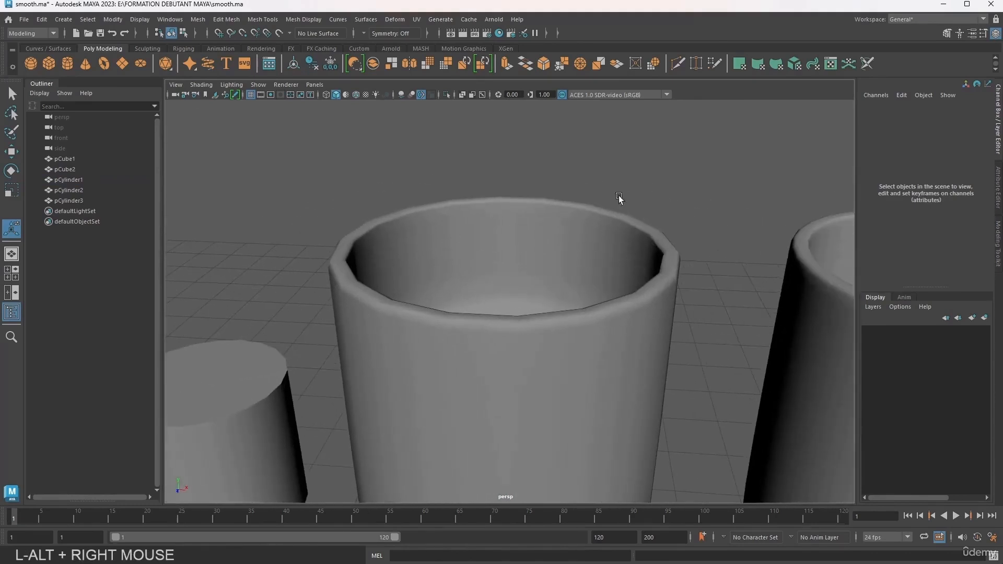
pyautogui.moveTo(365, 283)
pyautogui.keyDown('alt'); pyautogui.mouseDown()
pyautogui.moveTo(328, 289)
pyautogui.moveTo(377, 272)
pyautogui.mouseUp(); pyautogui.keyUp('alt')
pyautogui.click(372, 225)
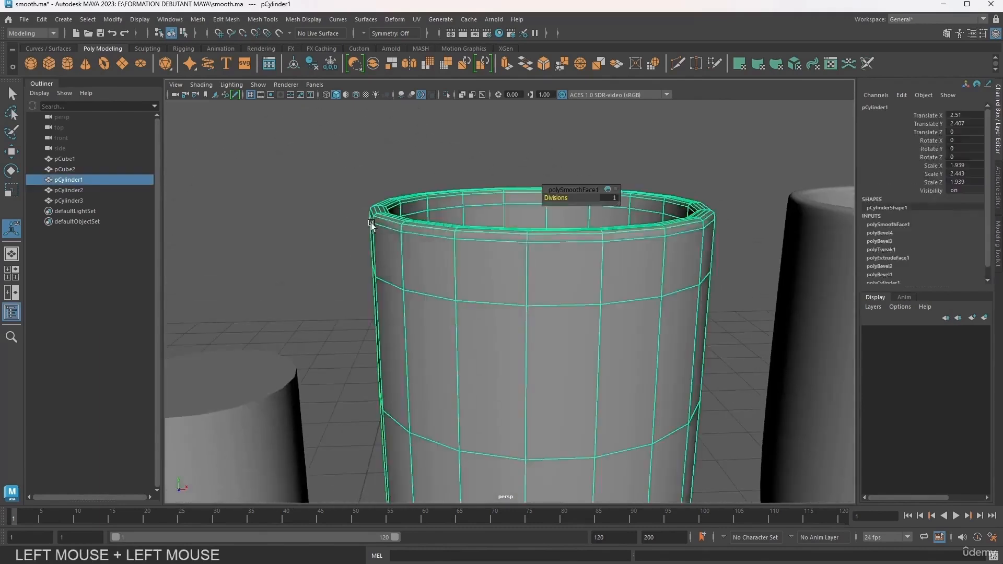
pyautogui.click(359, 228)
pyautogui.scroll(-3, 484, 267)
pyautogui.click(528, 220)
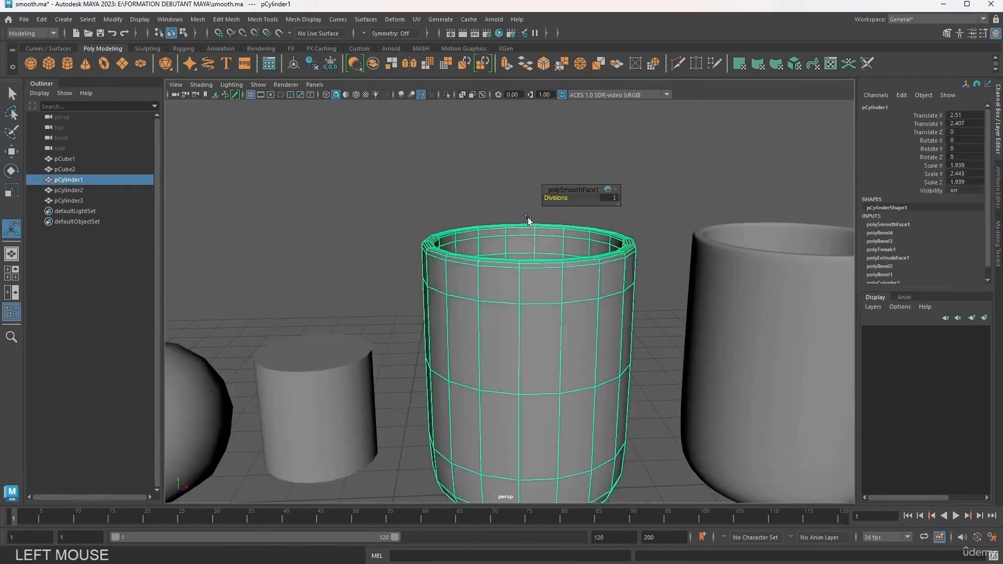
# Set the Divisions of pCylinder1's Smooth operation to 2 and deselect the cylinder
pyautogui.moveTo(555, 197); pyautogui.dragTo(561, 197)
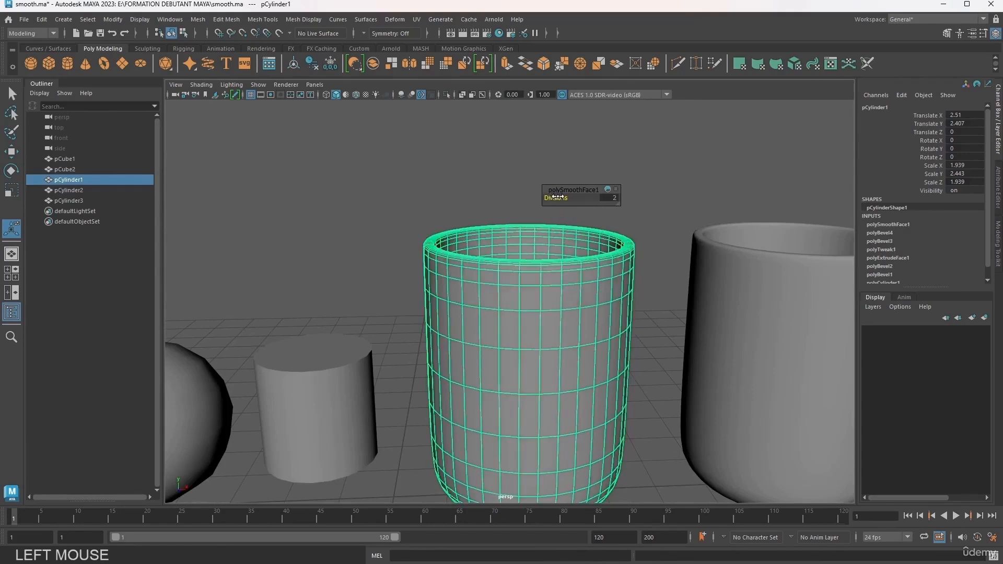
pyautogui.click(479, 176)
# Compare the smoothed pCylinder1 with the smooth-previewed pCylinder2 from several angles, and inspect pCylinder1's rim and interior up close
pyautogui.keyDown('alt'); pyautogui.moveTo(480, 176); pyautogui.dragTo(353, 267); pyautogui.keyUp('alt')
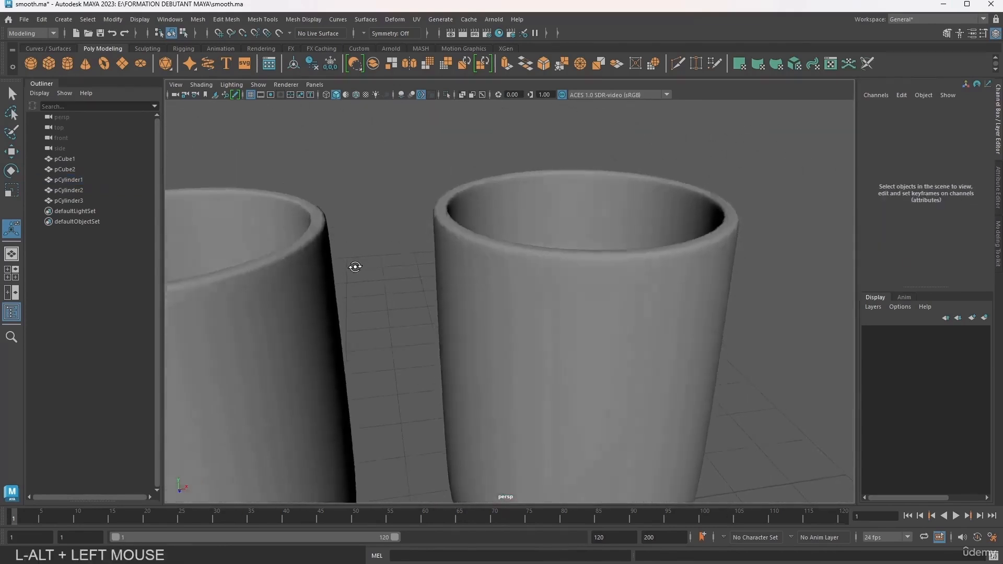
pyautogui.keyDown('alt'); pyautogui.moveTo(354, 267); pyautogui.dragTo(227, 267, button='right'); pyautogui.keyUp('alt')
pyautogui.keyDown('alt'); pyautogui.moveTo(227, 267); pyautogui.dragTo(418, 334); pyautogui.keyUp('alt')
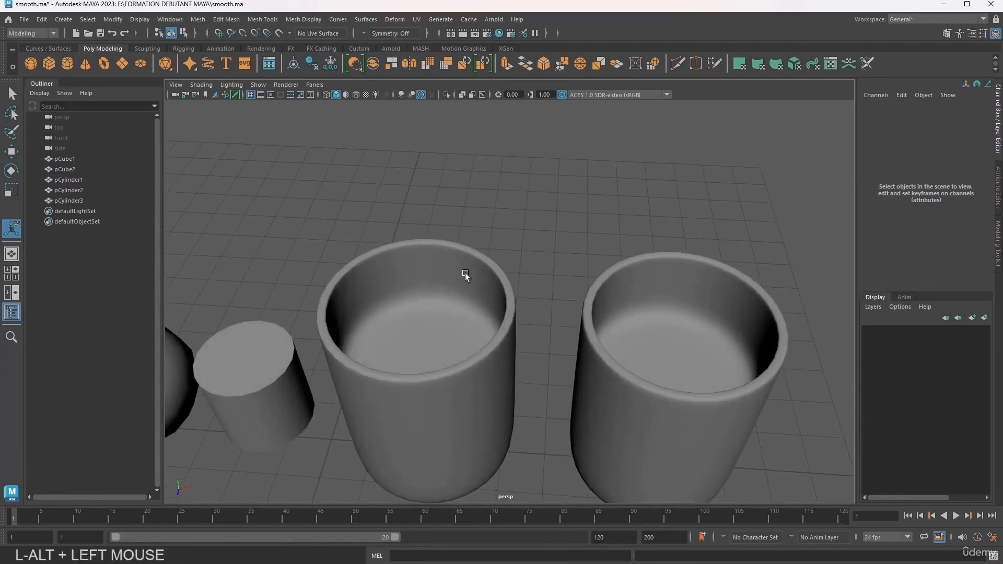
pyautogui.keyDown('alt'); pyautogui.moveTo(468, 276); pyautogui.dragTo(398, 258); pyautogui.keyUp('alt')
pyautogui.moveTo(398, 258)
pyautogui.keyDown('alt'); pyautogui.mouseDown(button='right')
pyautogui.moveTo(564, 277)
pyautogui.moveTo(191, 251)
pyautogui.moveTo(399, 251)
pyautogui.mouseUp(button='right'); pyautogui.keyUp('alt')
pyautogui.keyDown('alt'); pyautogui.moveTo(398, 251); pyautogui.dragTo(497, 289); pyautogui.keyUp('alt')
pyautogui.keyDown('alt'); pyautogui.moveTo(541, 285); pyautogui.dragTo(410, 331, button='right'); pyautogui.keyUp('alt')
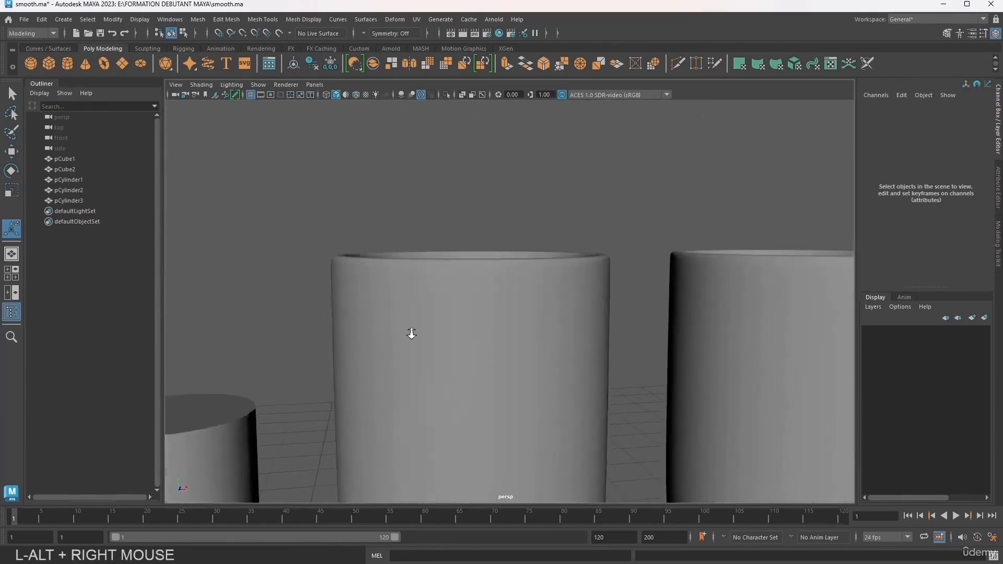
pyautogui.keyDown('alt'); pyautogui.moveTo(409, 332); pyautogui.dragTo(560, 402); pyautogui.keyUp('alt')
pyautogui.keyDown('alt'); pyautogui.moveTo(560, 403); pyautogui.dragTo(650, 280, button='middle'); pyautogui.keyUp('alt')
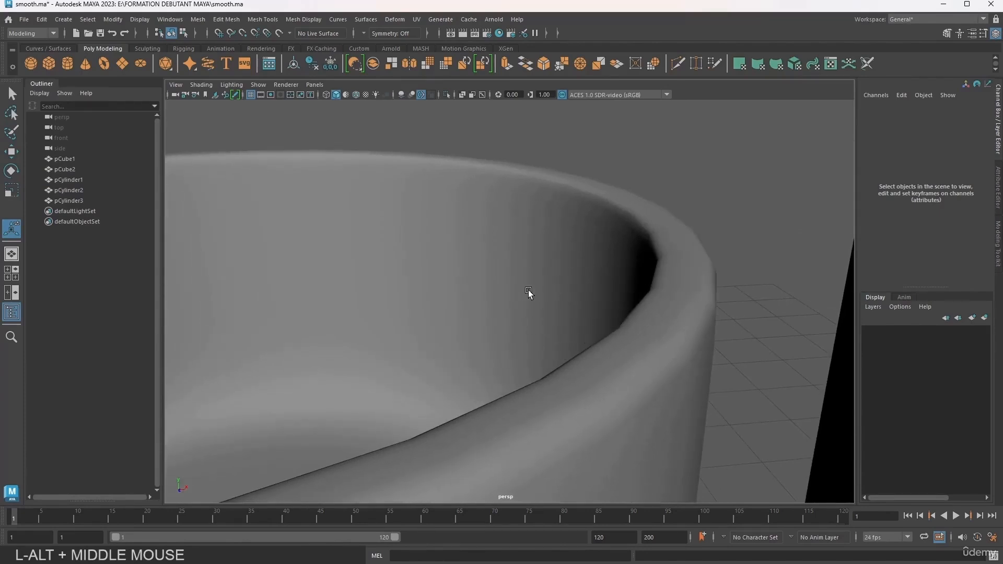
pyautogui.keyDown('alt'); pyautogui.moveTo(586, 314); pyautogui.dragTo(134, 344, button='right'); pyautogui.keyUp('alt')
pyautogui.keyDown('alt'); pyautogui.moveTo(382, 365); pyautogui.dragTo(362, 322, button='right'); pyautogui.keyUp('alt')
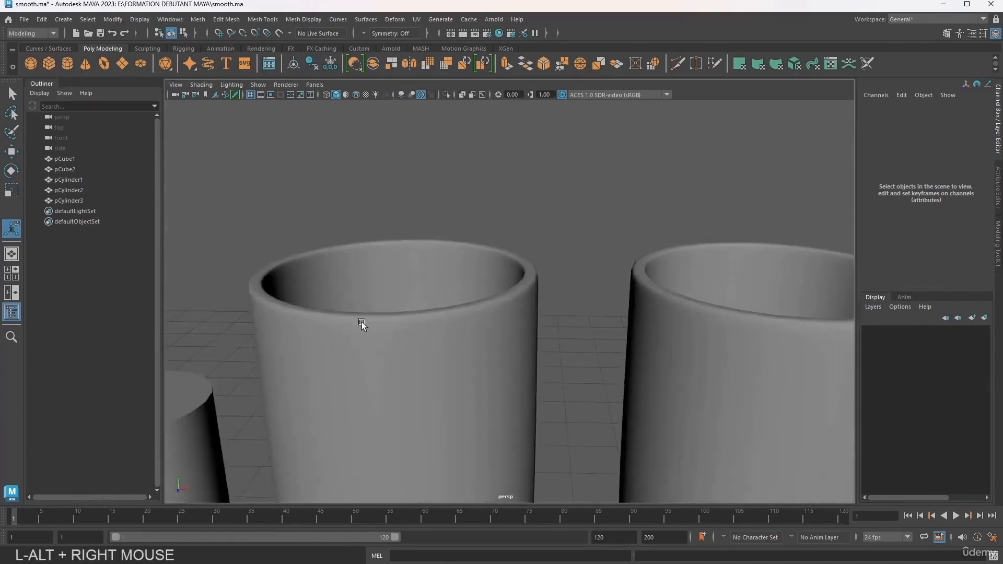
pyautogui.keyDown('alt'); pyautogui.moveTo(362, 322); pyautogui.dragTo(461, 290, button='middle'); pyautogui.keyUp('alt')
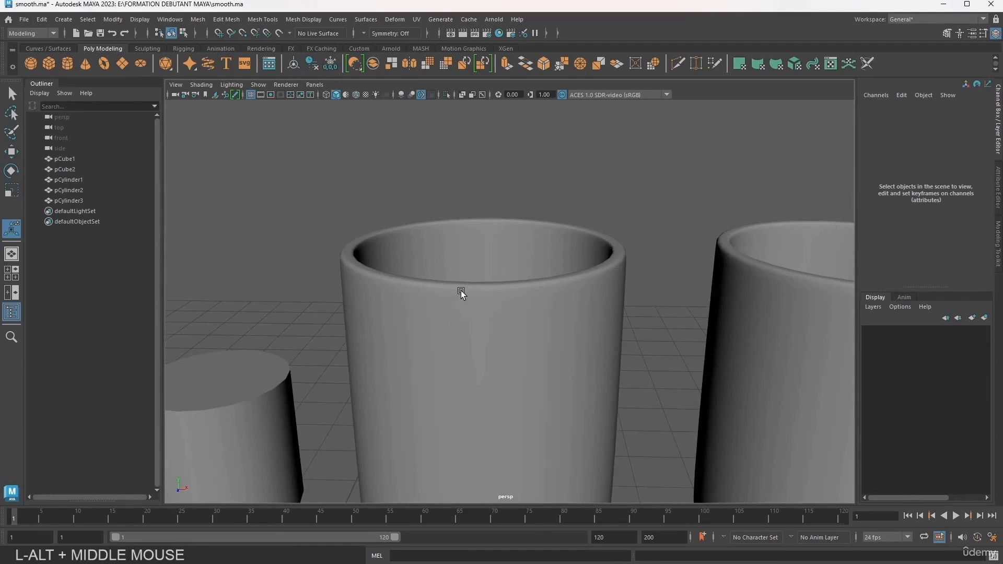